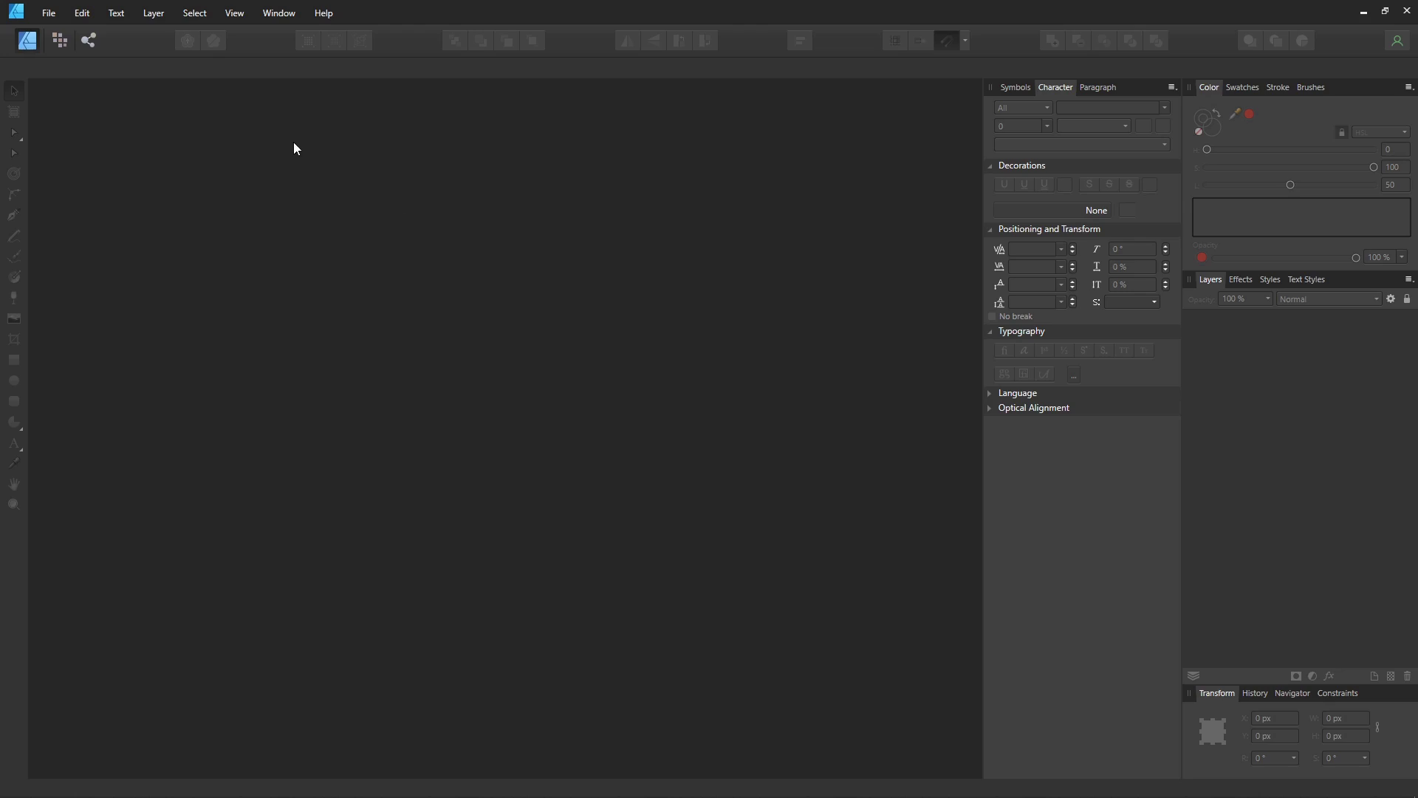
Create a new 2048 × 2048 px square document through File > New.
click(49, 14)
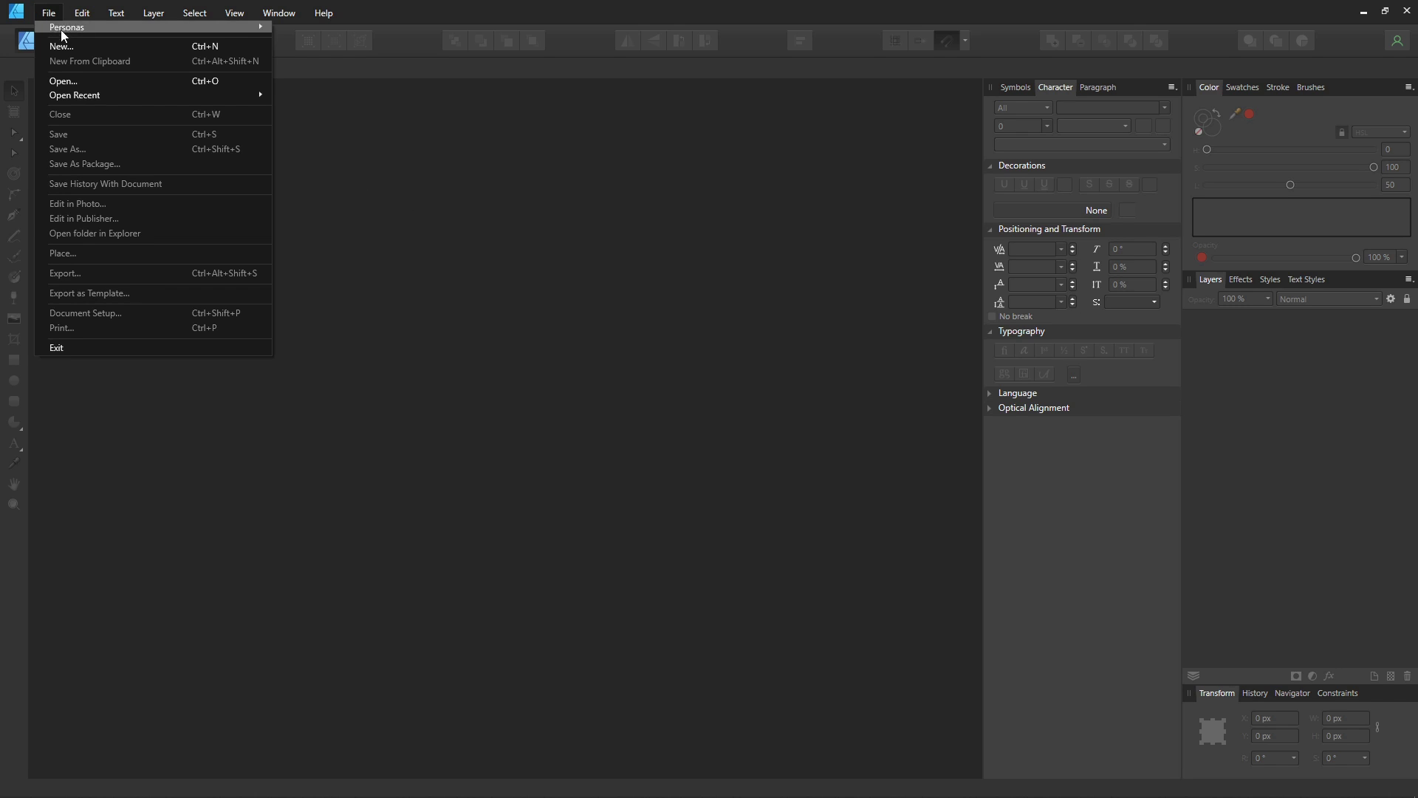
click(105, 47)
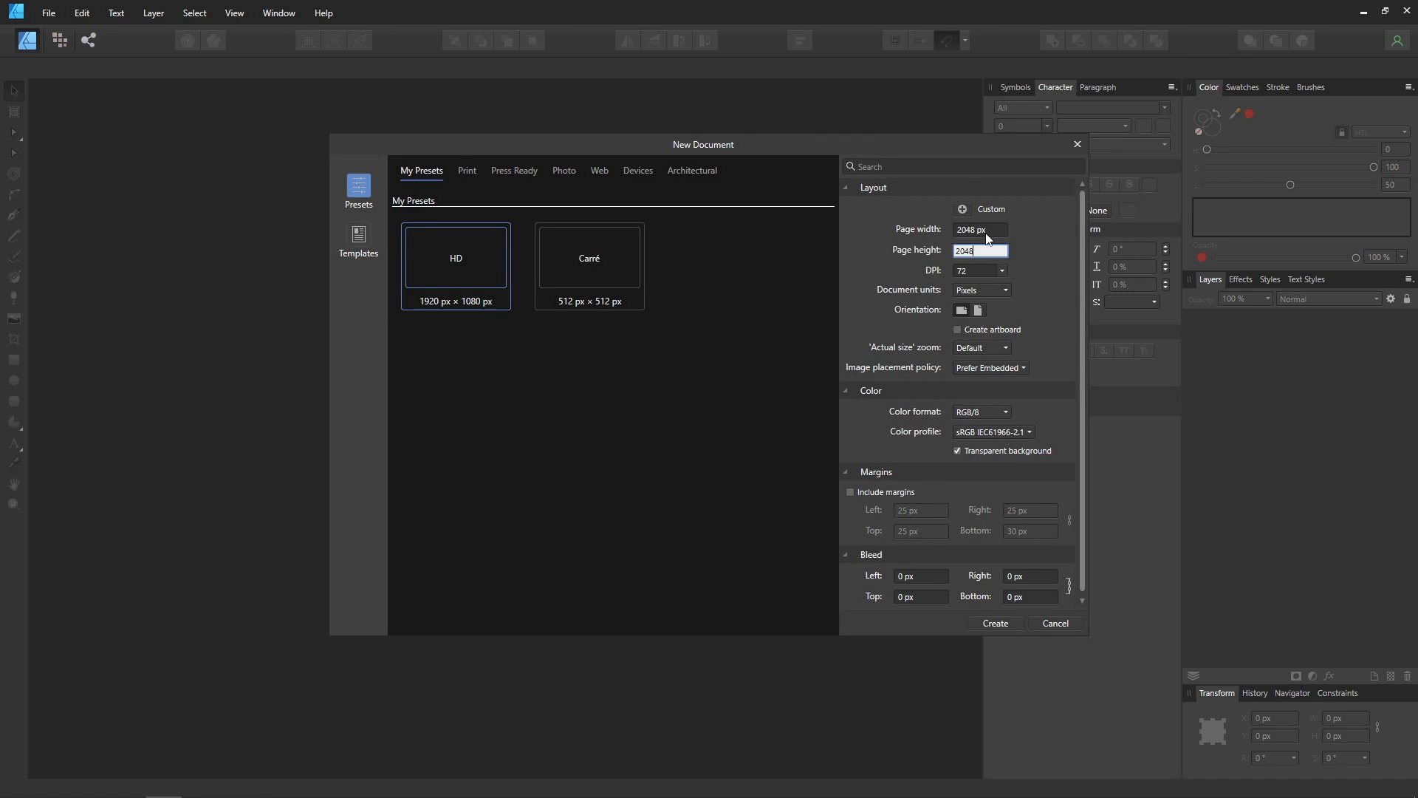
click(993, 623)
Add a black-filled artboard and place white artistic text 'How to' near its top.
click(15, 114)
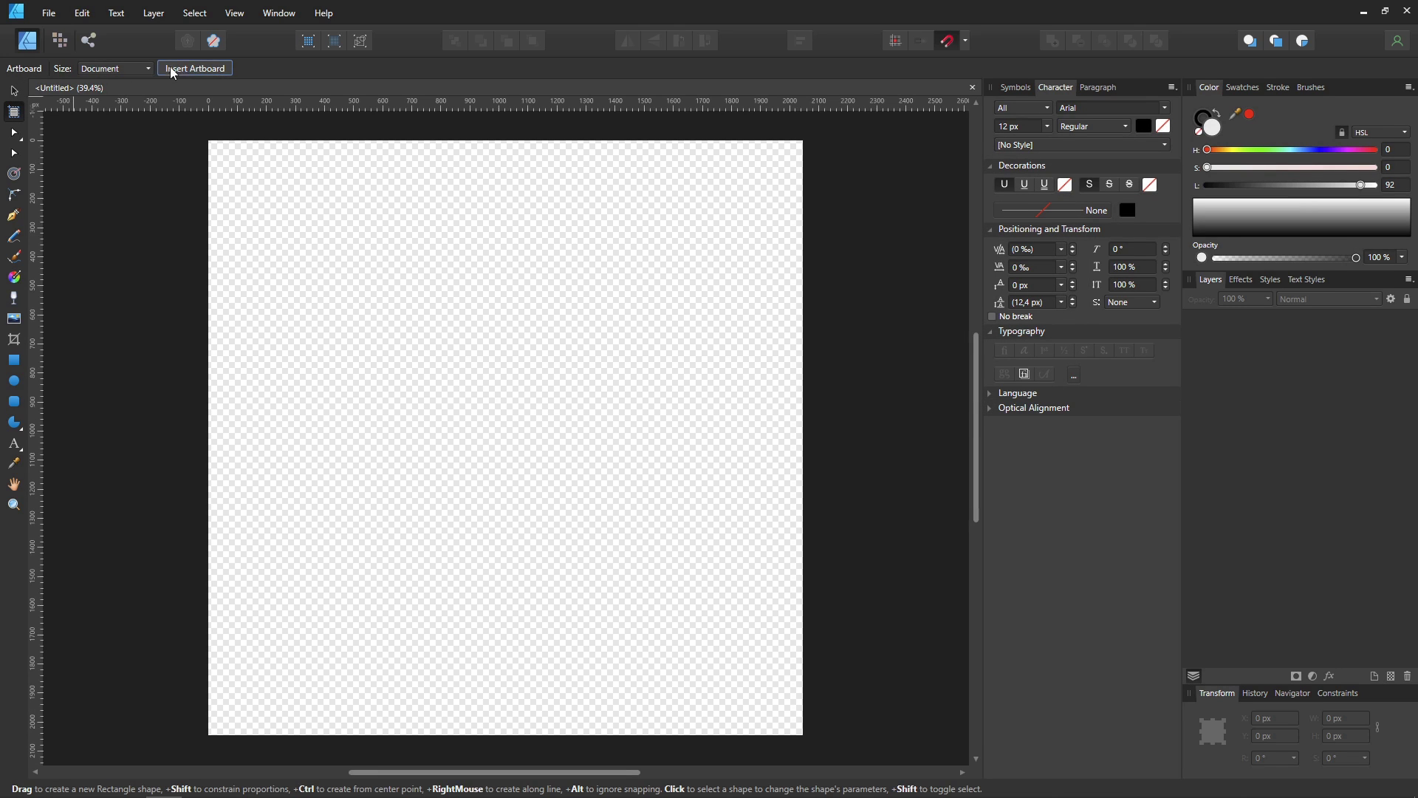
click(172, 69)
click(1206, 184)
click(17, 452)
click(87, 449)
drag(505, 226, 515, 174)
text(How to)
Duplicate the text near the bottom and retype the copy as 'ENGRAVE ?'.
ctrl+alt+drag(522, 224, 522, 635)
triple_click(522, 628)
text(ENGRAVE ?)
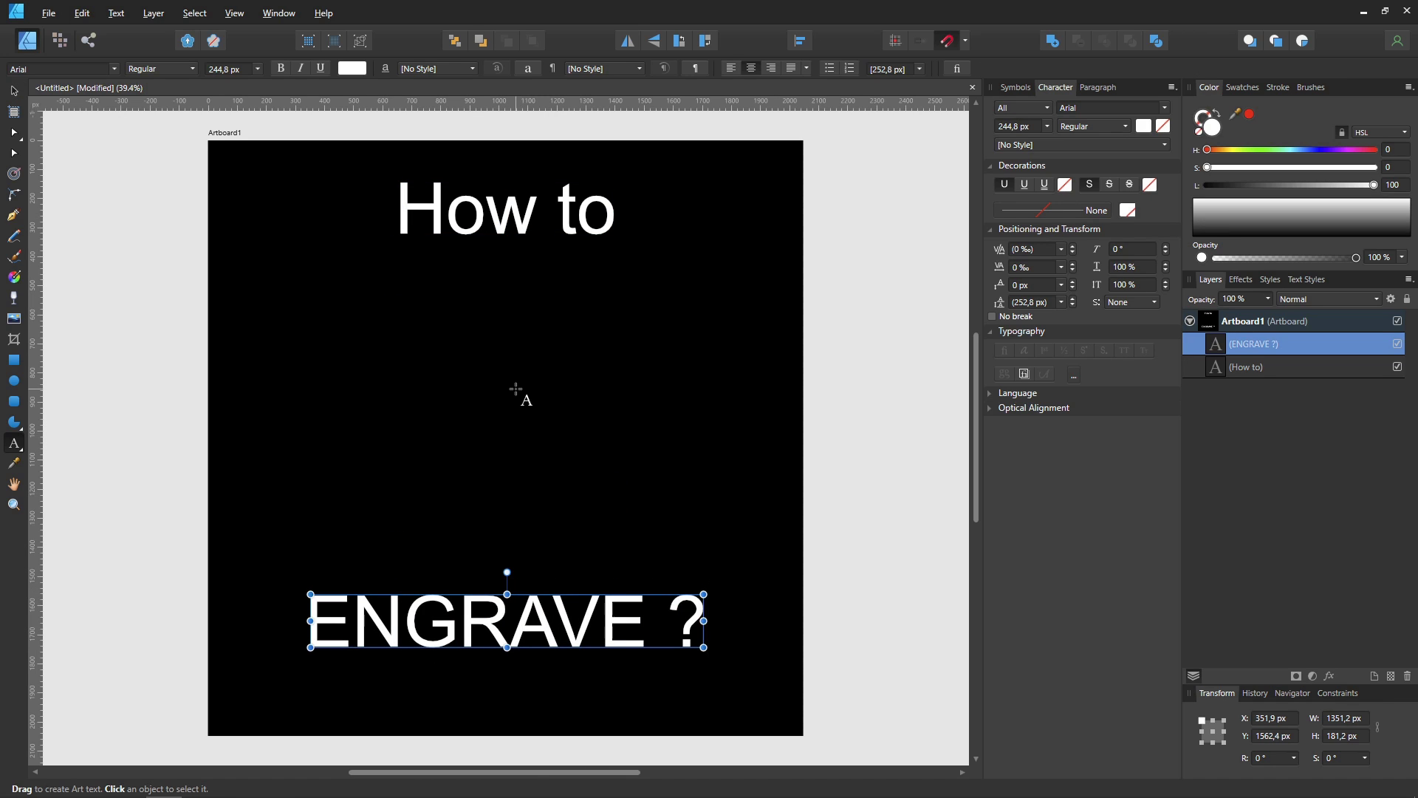
key(Escape)
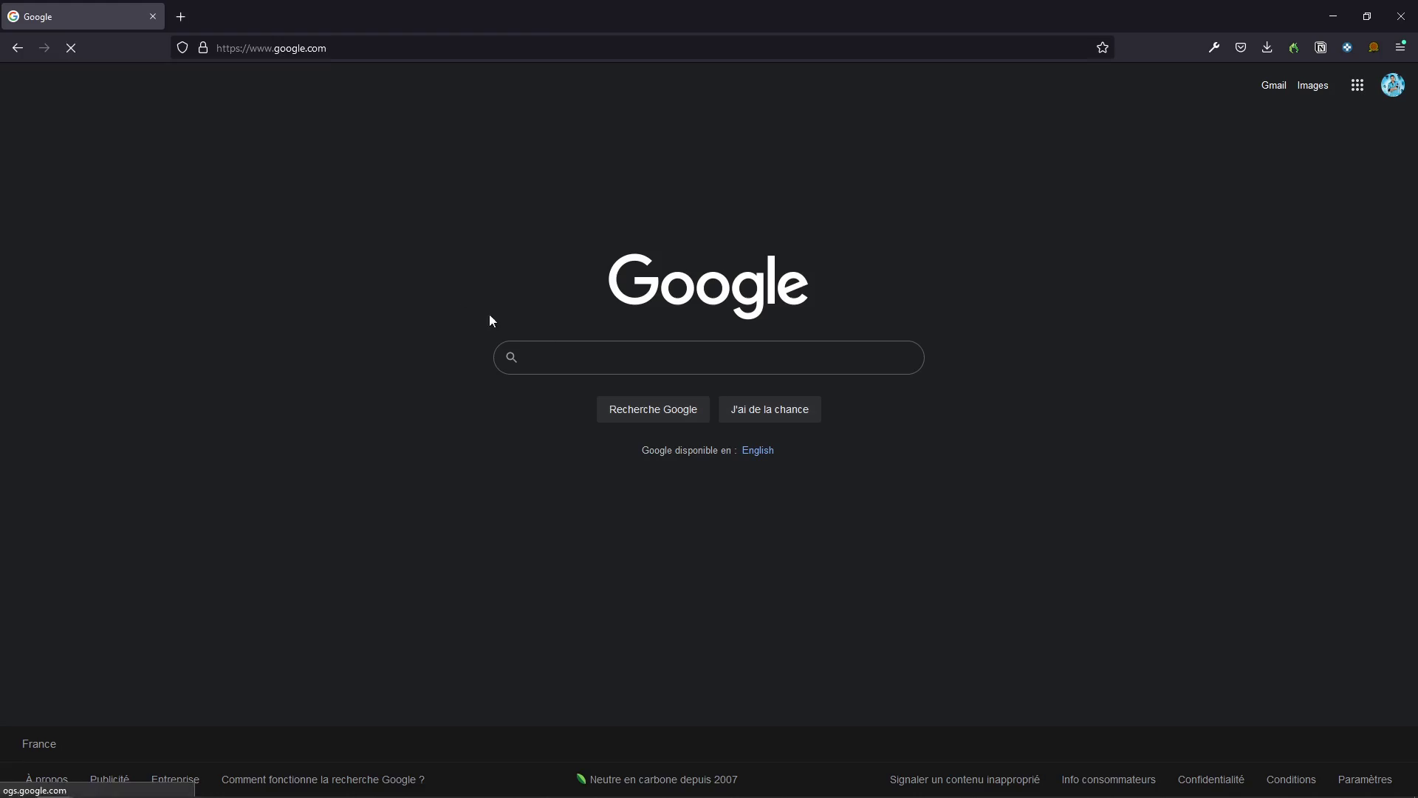
Search Google for 'google icon' and open the Material Symbols and Icons page.
click(589, 354)
text(google icon)
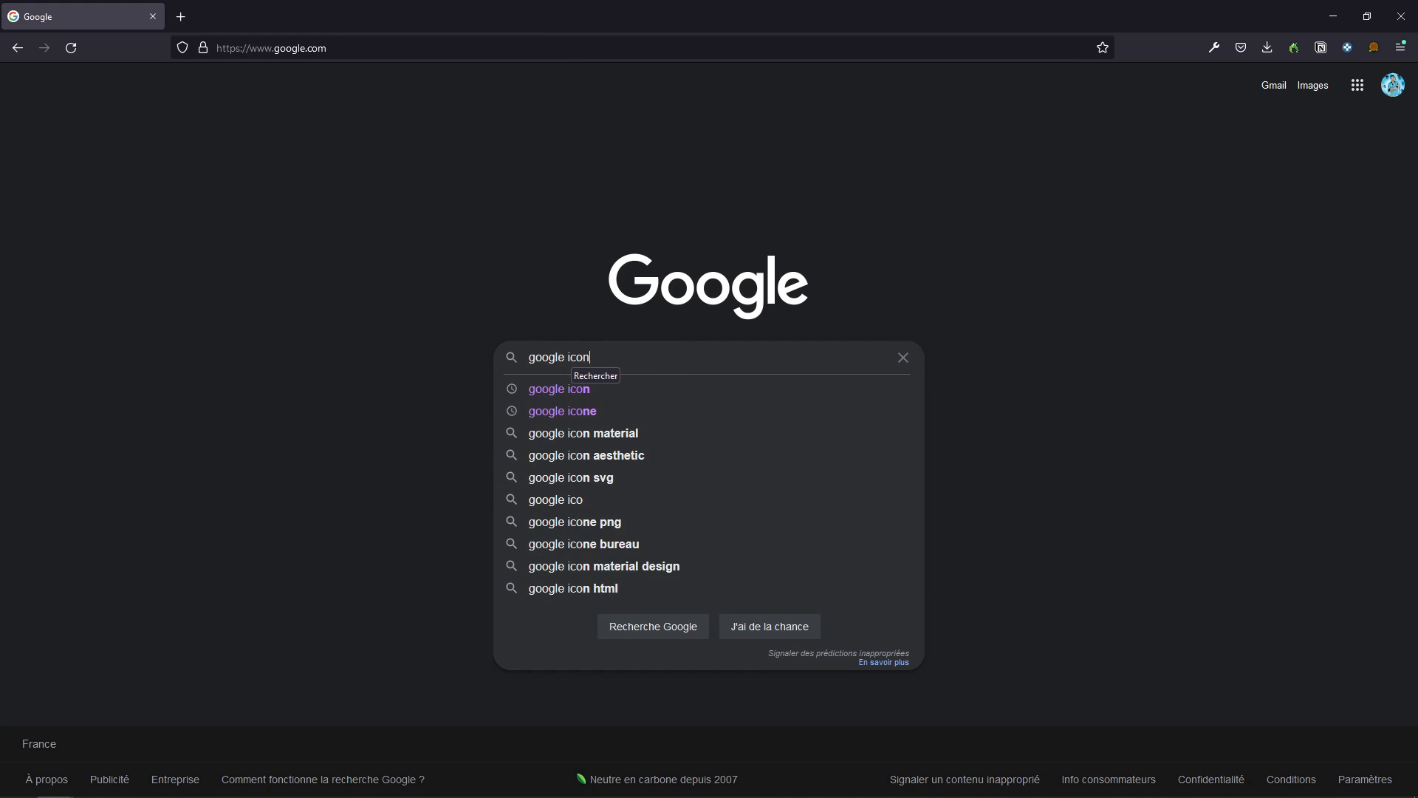
key(Return)
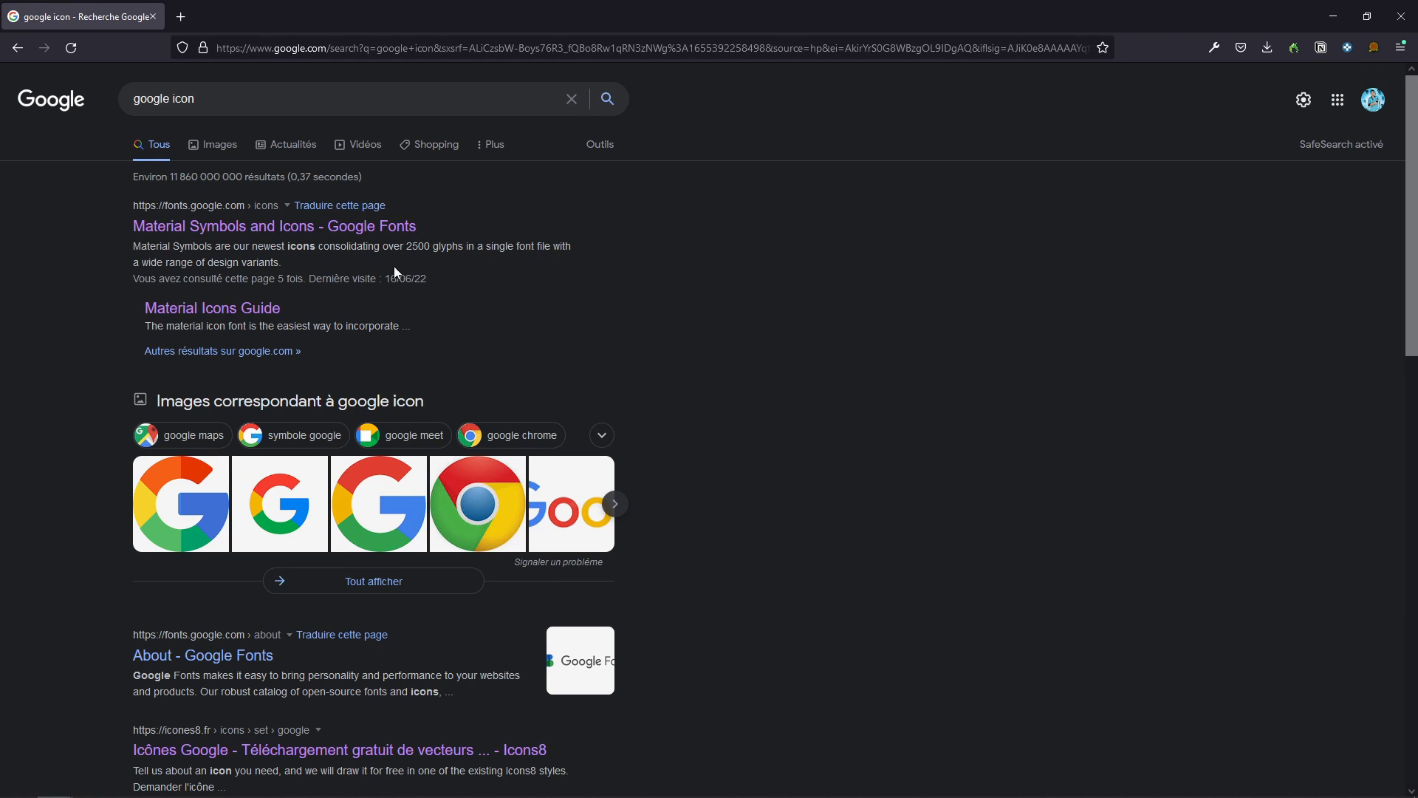
click(335, 227)
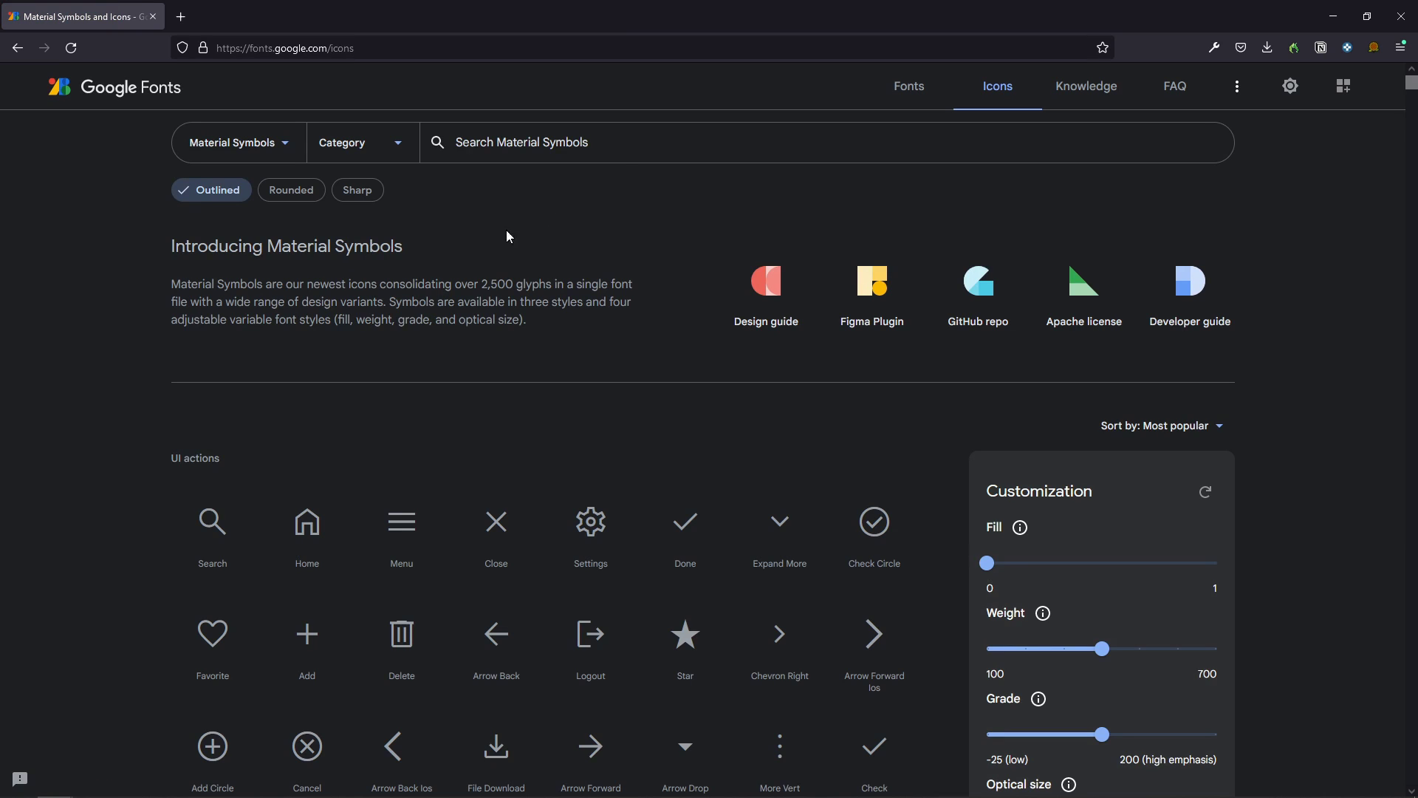
Search icons for 'smile' and download the Sentiment Satisfied icon as SVG.
click(622, 157)
text(smile)
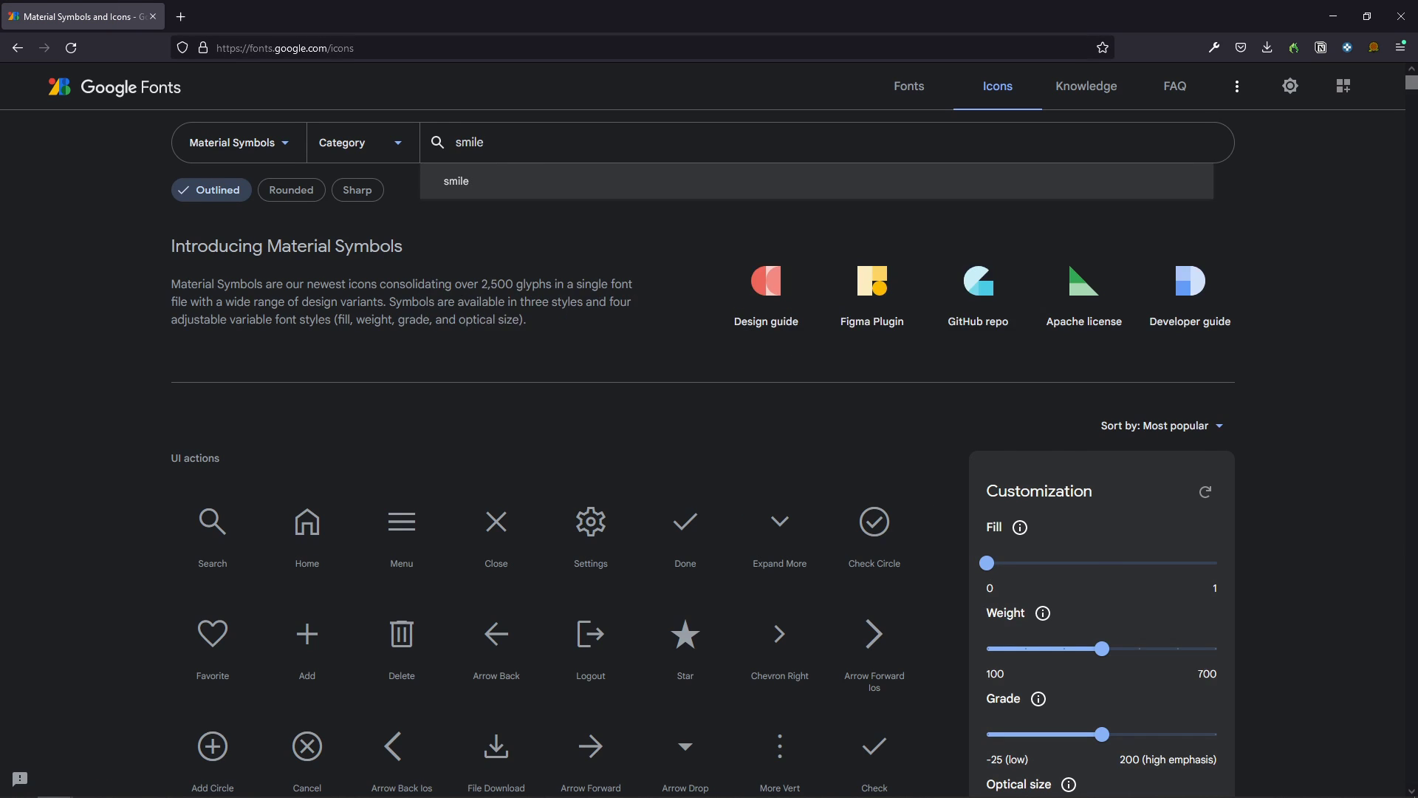
key(Return)
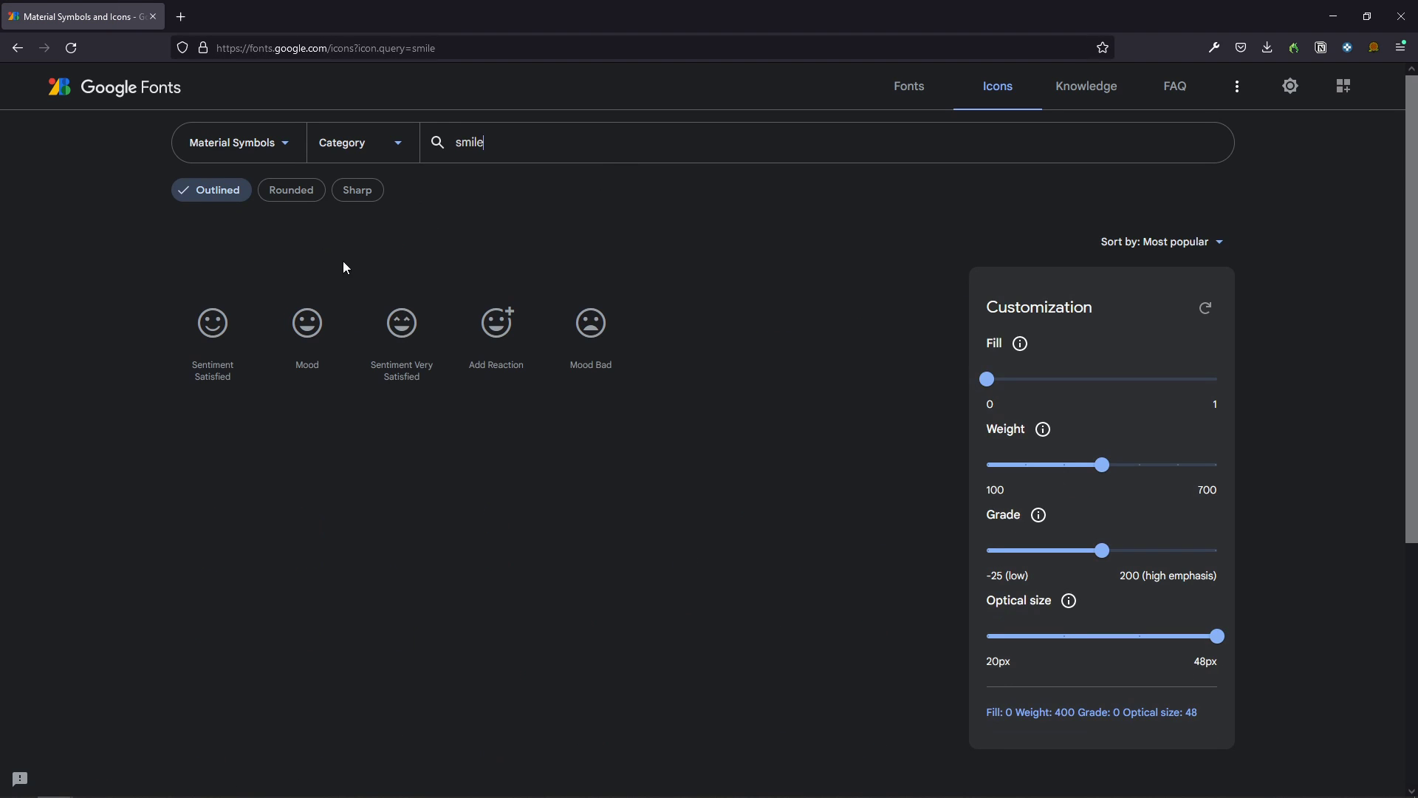
click(220, 338)
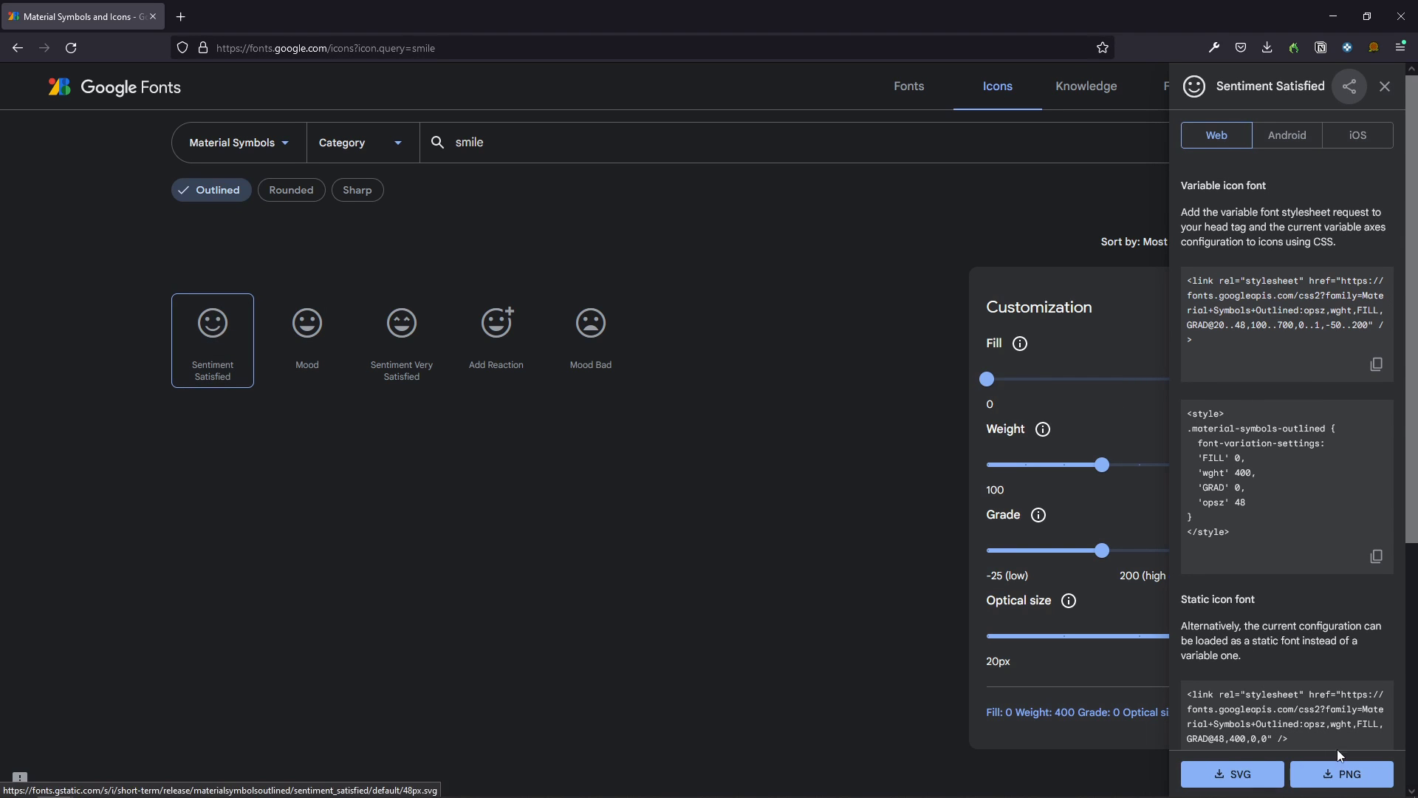
click(1248, 775)
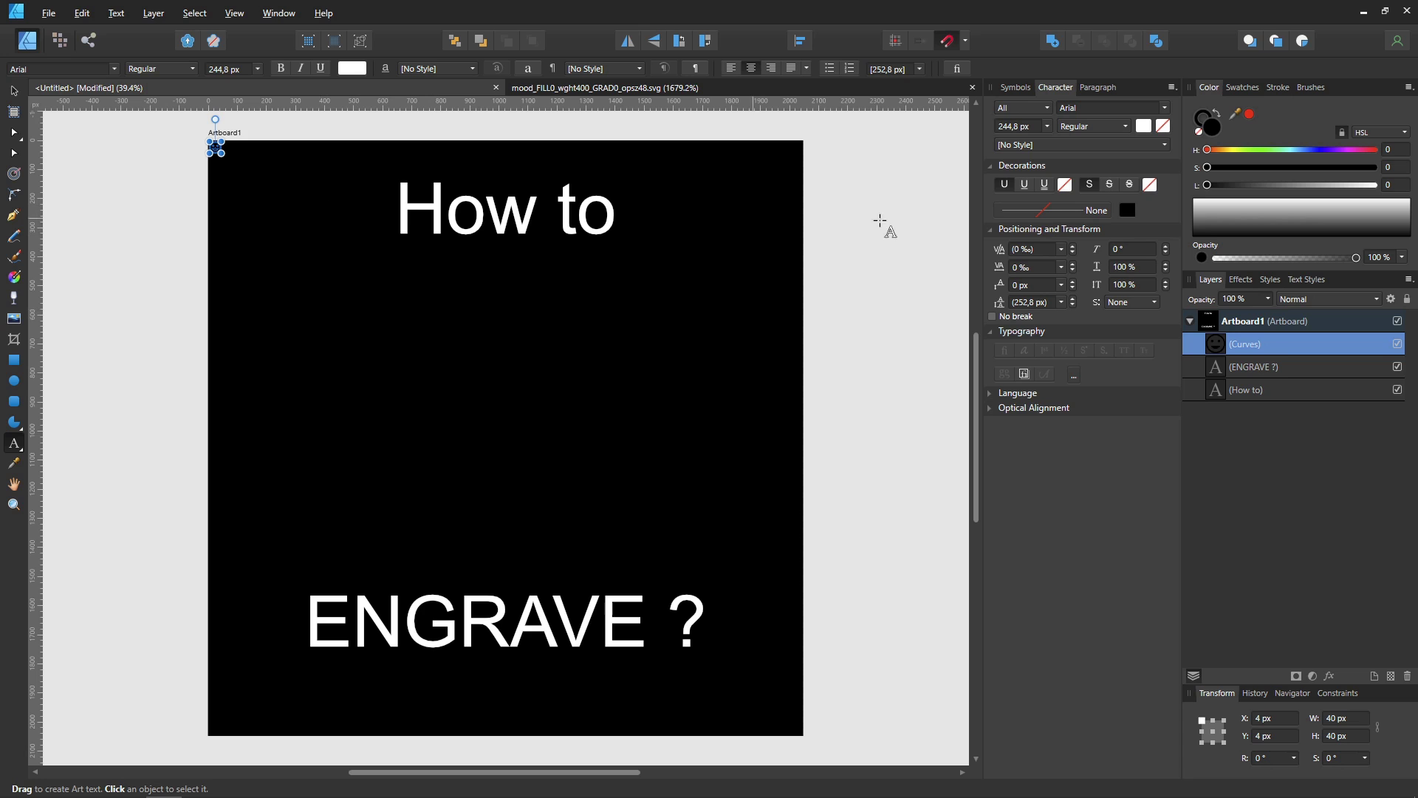
Enlarge the smiley to about 924 px, centre it with both texts, and scale all three up.
drag(221, 153, 478, 410)
key(v)
drag(349, 318, 509, 466)
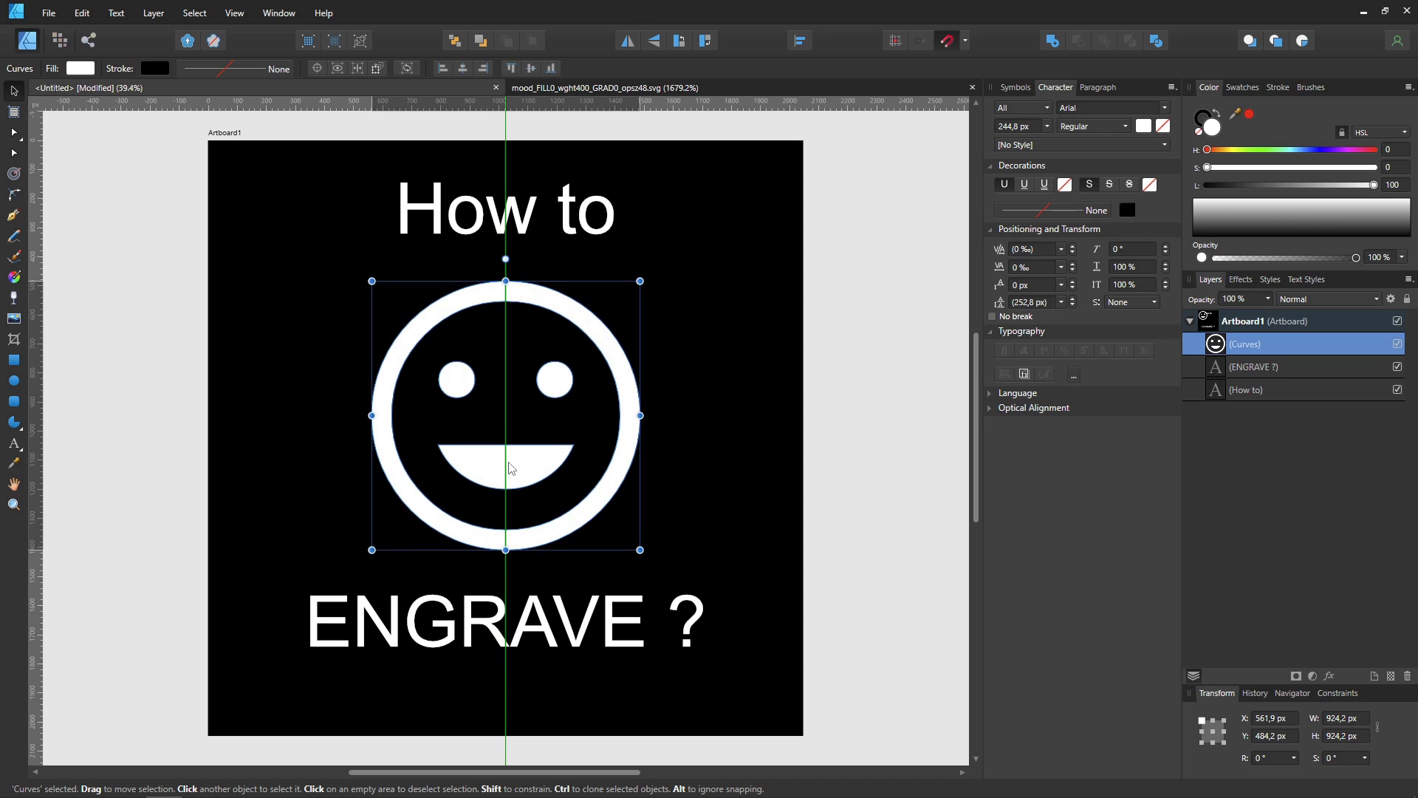
shift+click(509, 620)
shift+click(509, 211)
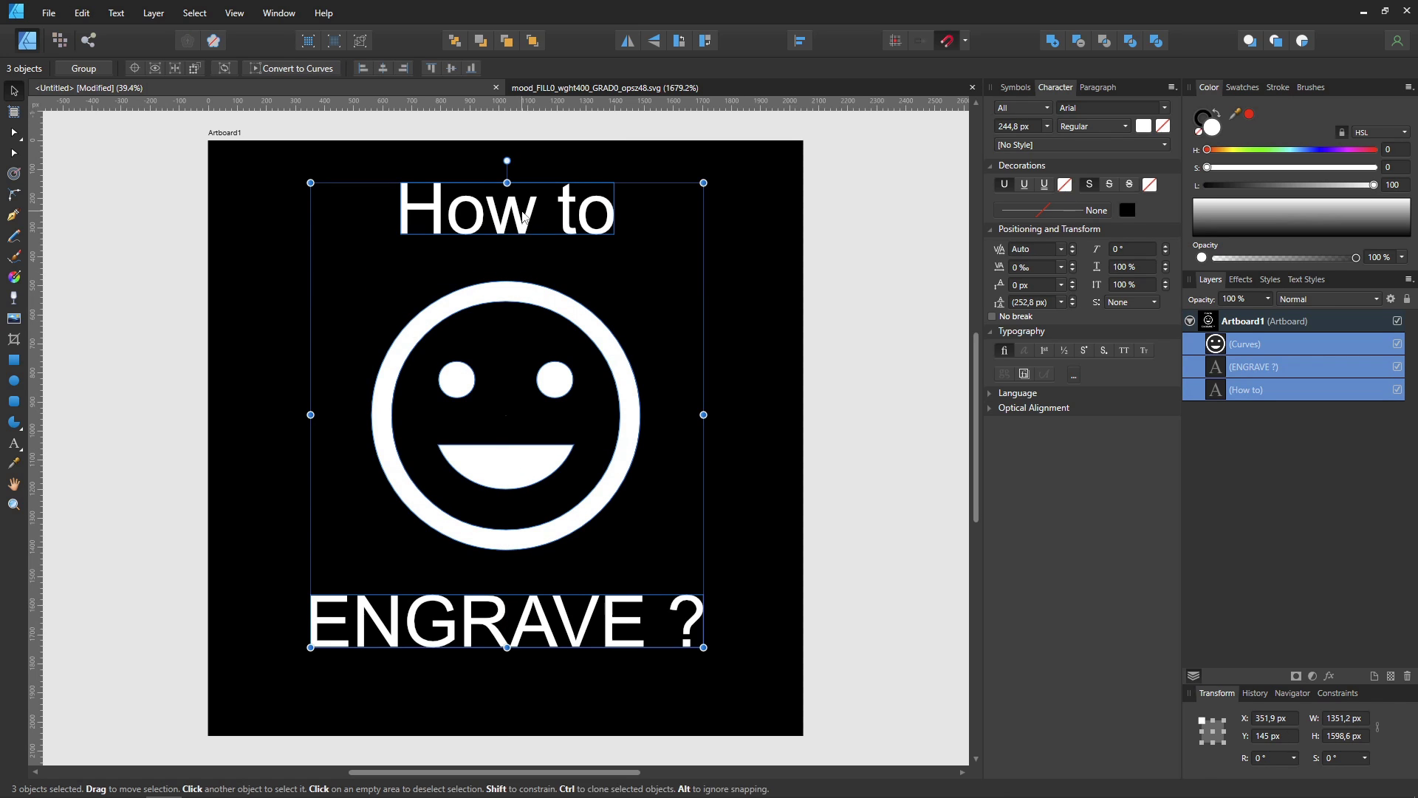
click(799, 41)
click(815, 225)
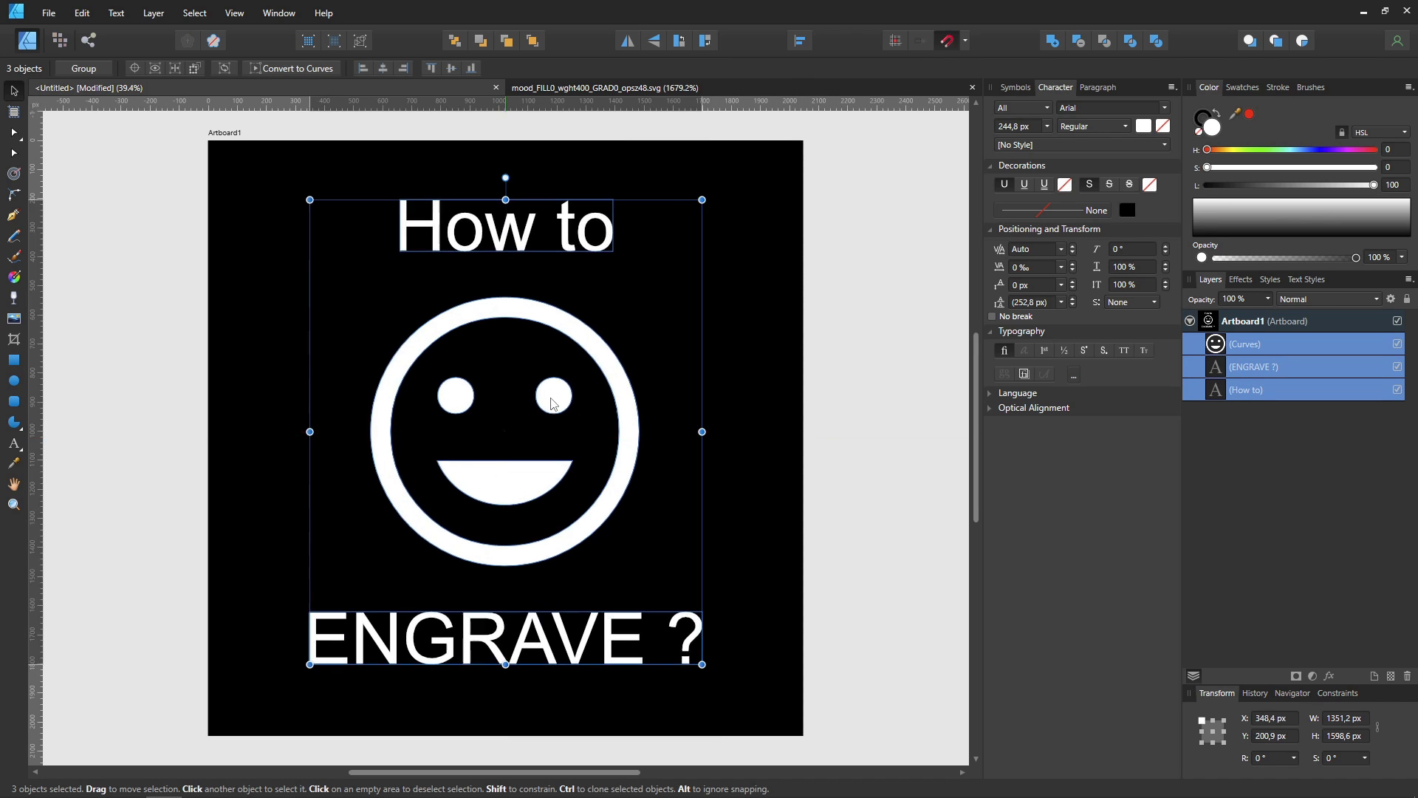
drag(703, 202, 743, 160)
Set both texts to Arial Rounded MT Bold and open Layer Effects for all three objects.
click(499, 206)
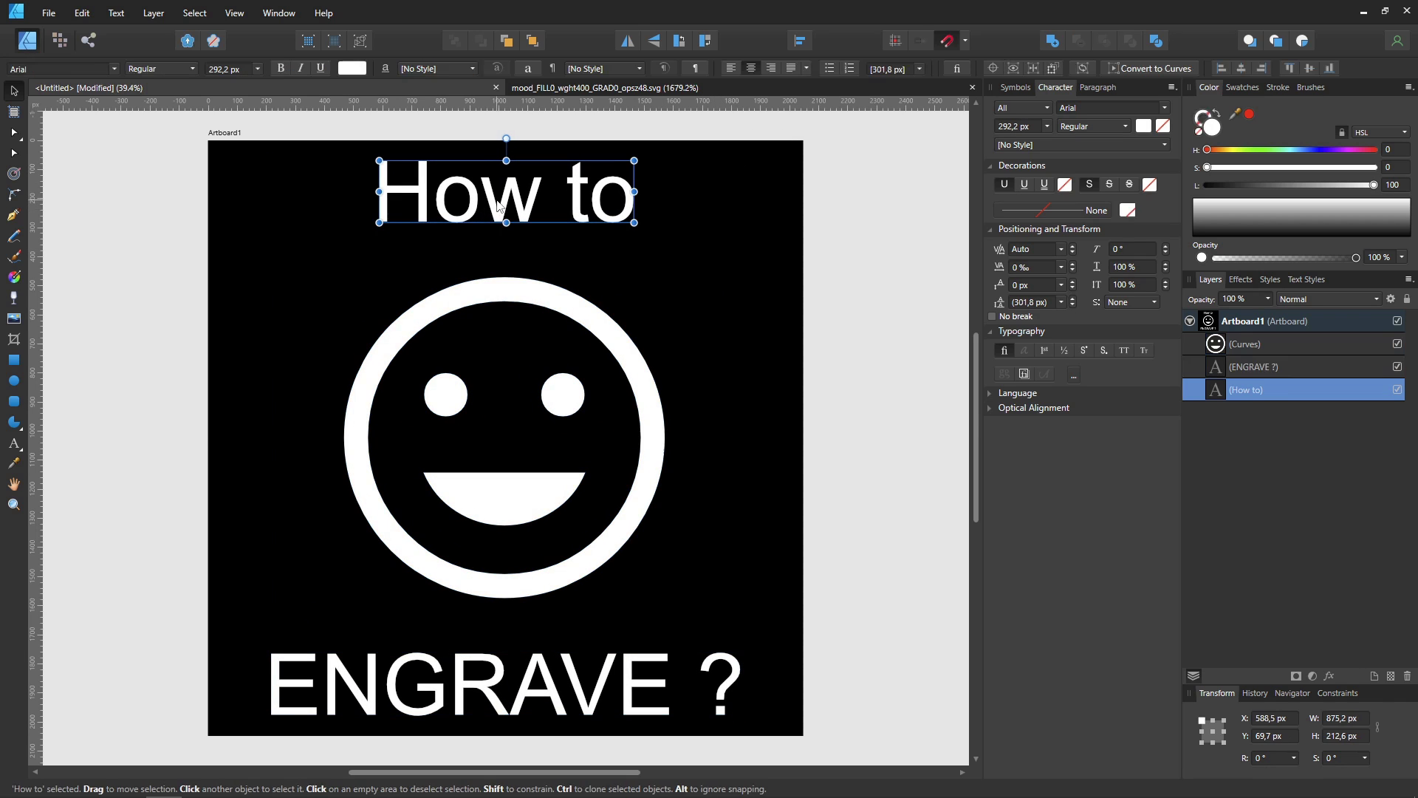
click(482, 668)
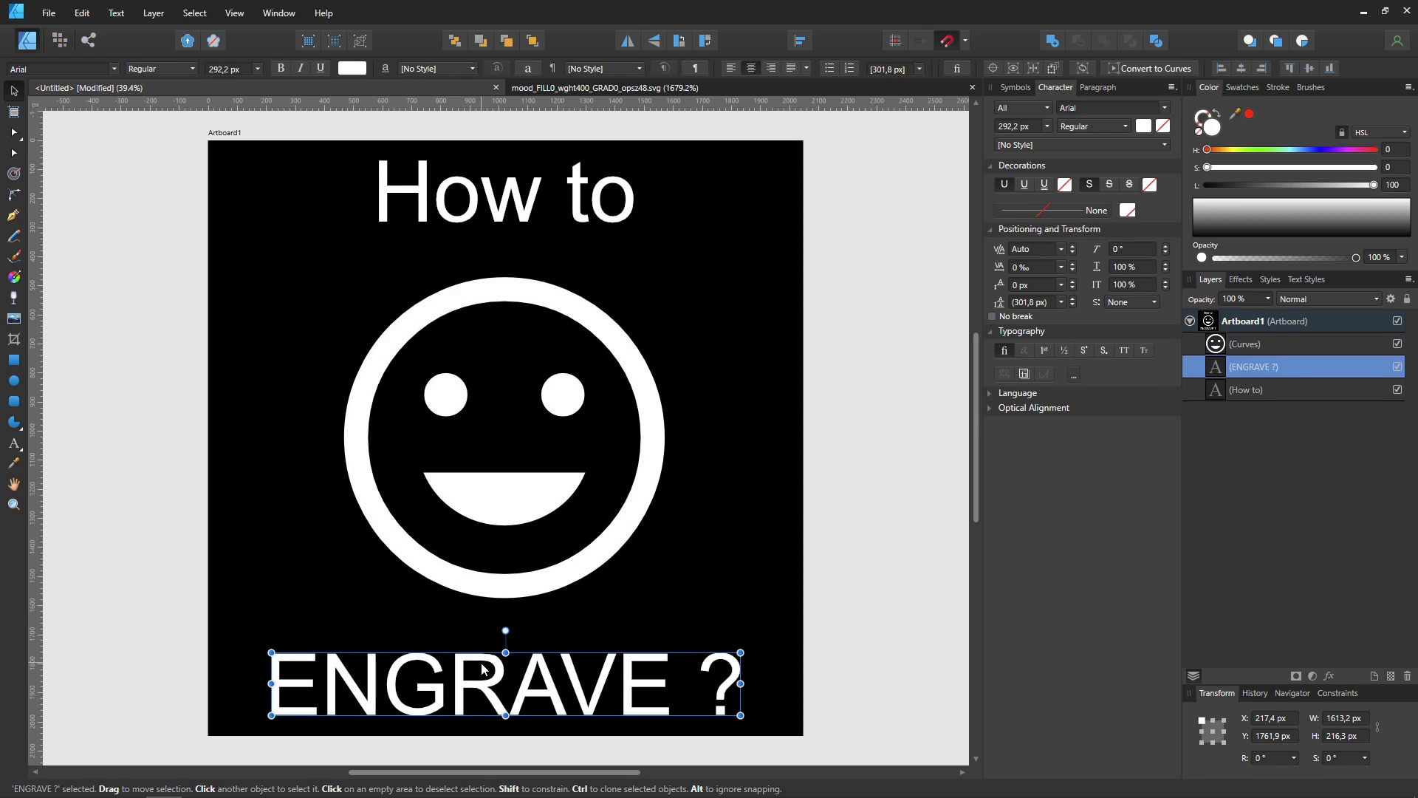
shift+click(531, 205)
click(1165, 108)
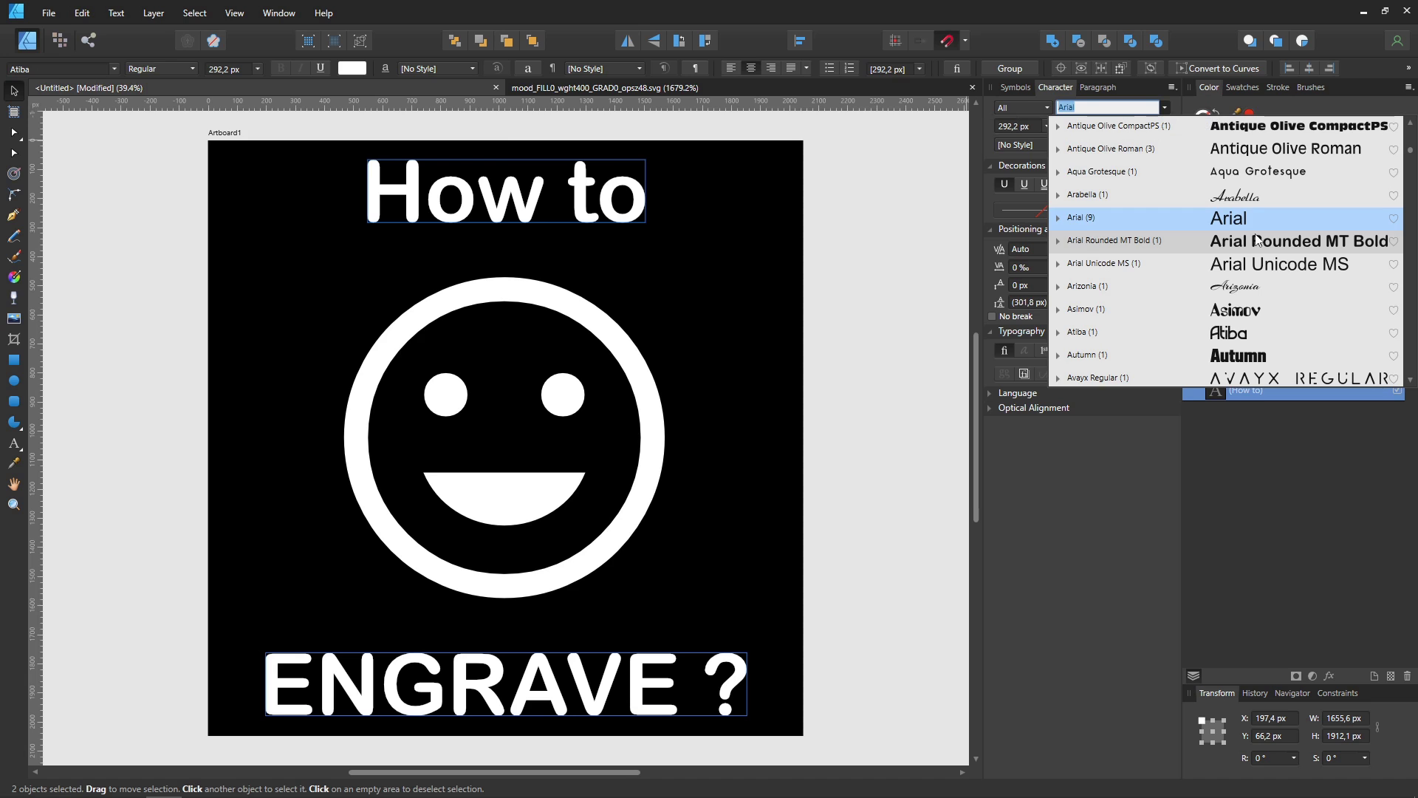
click(1257, 240)
shift+click(555, 302)
click(1330, 676)
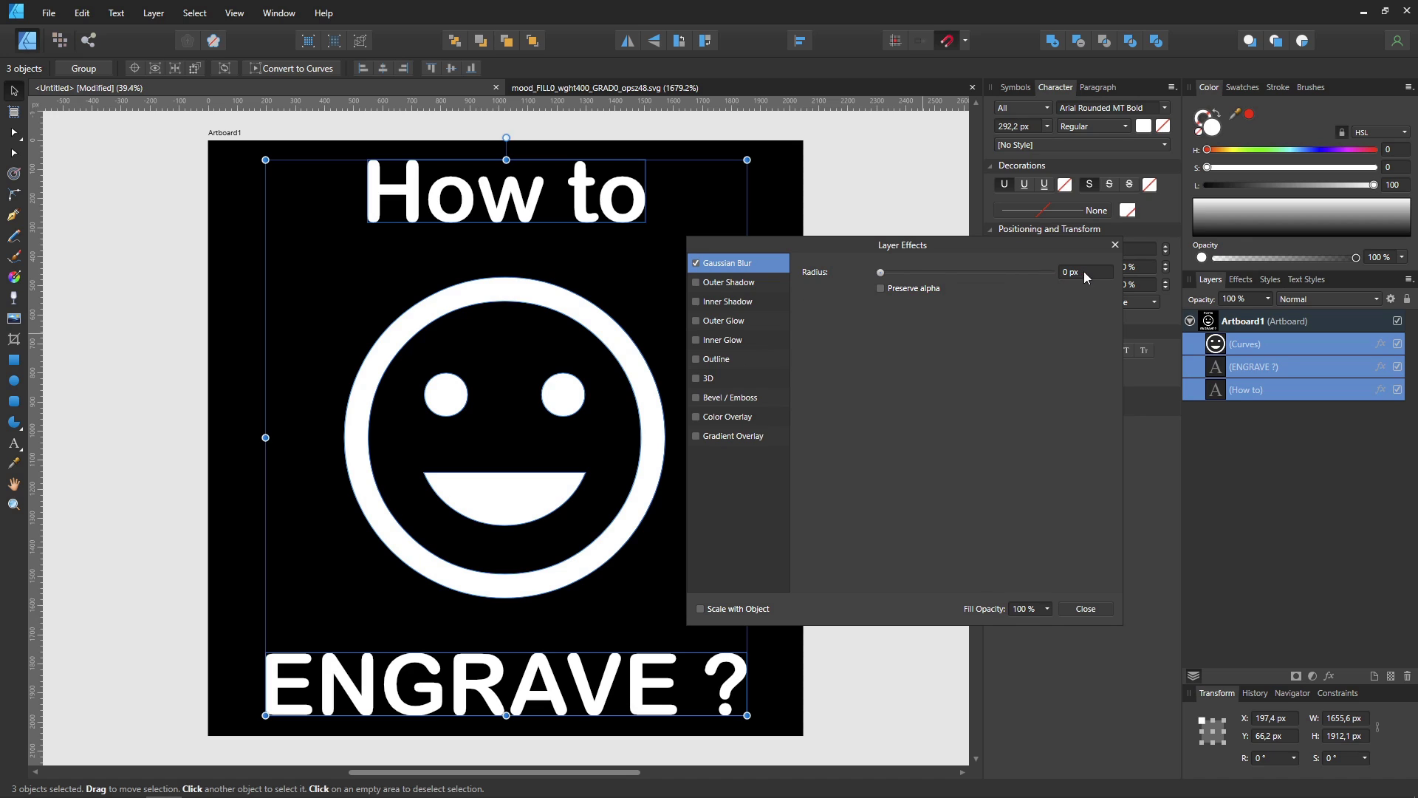
Apply a Gaussian Blur with a 3 px radius and close Layer Effects.
text(3)
key(Return)
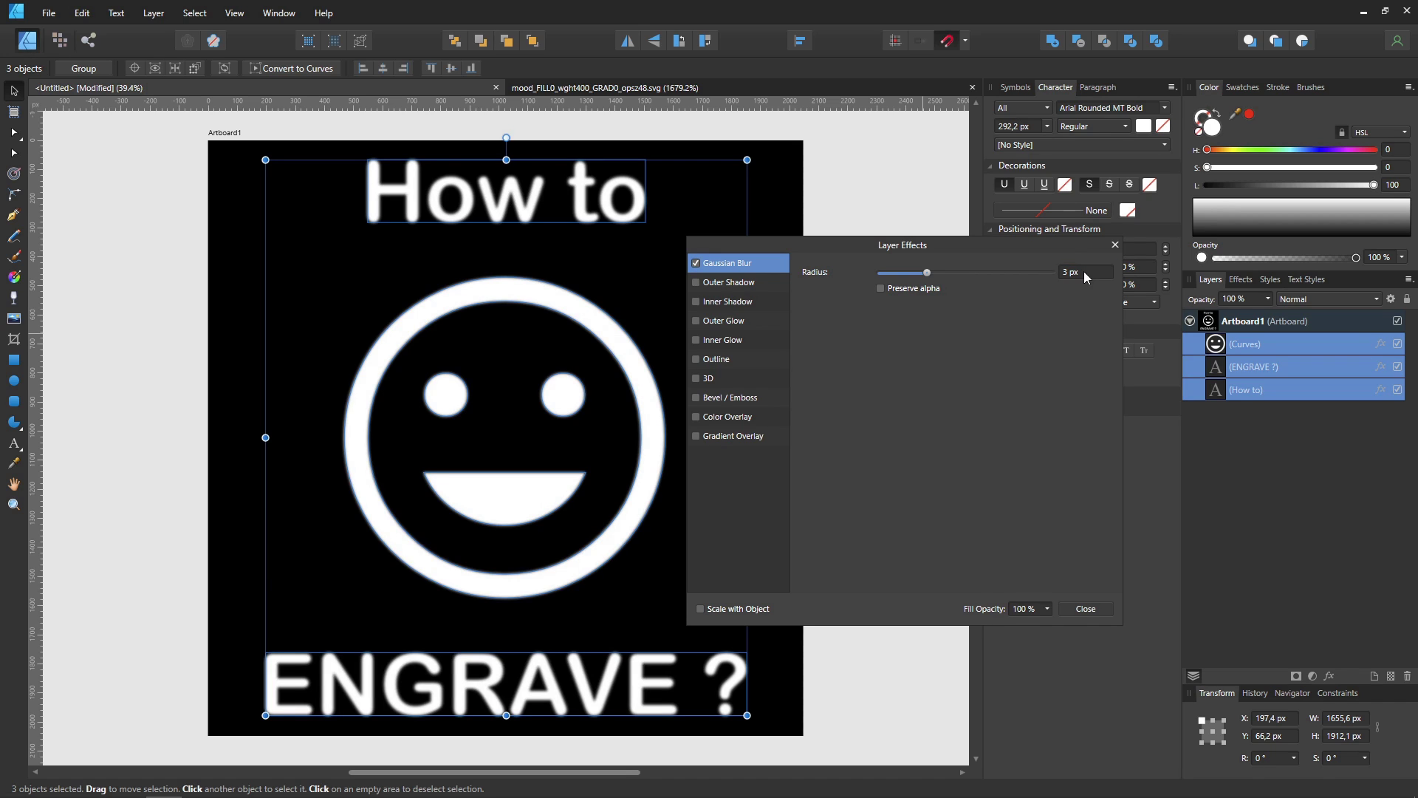
click(1084, 610)
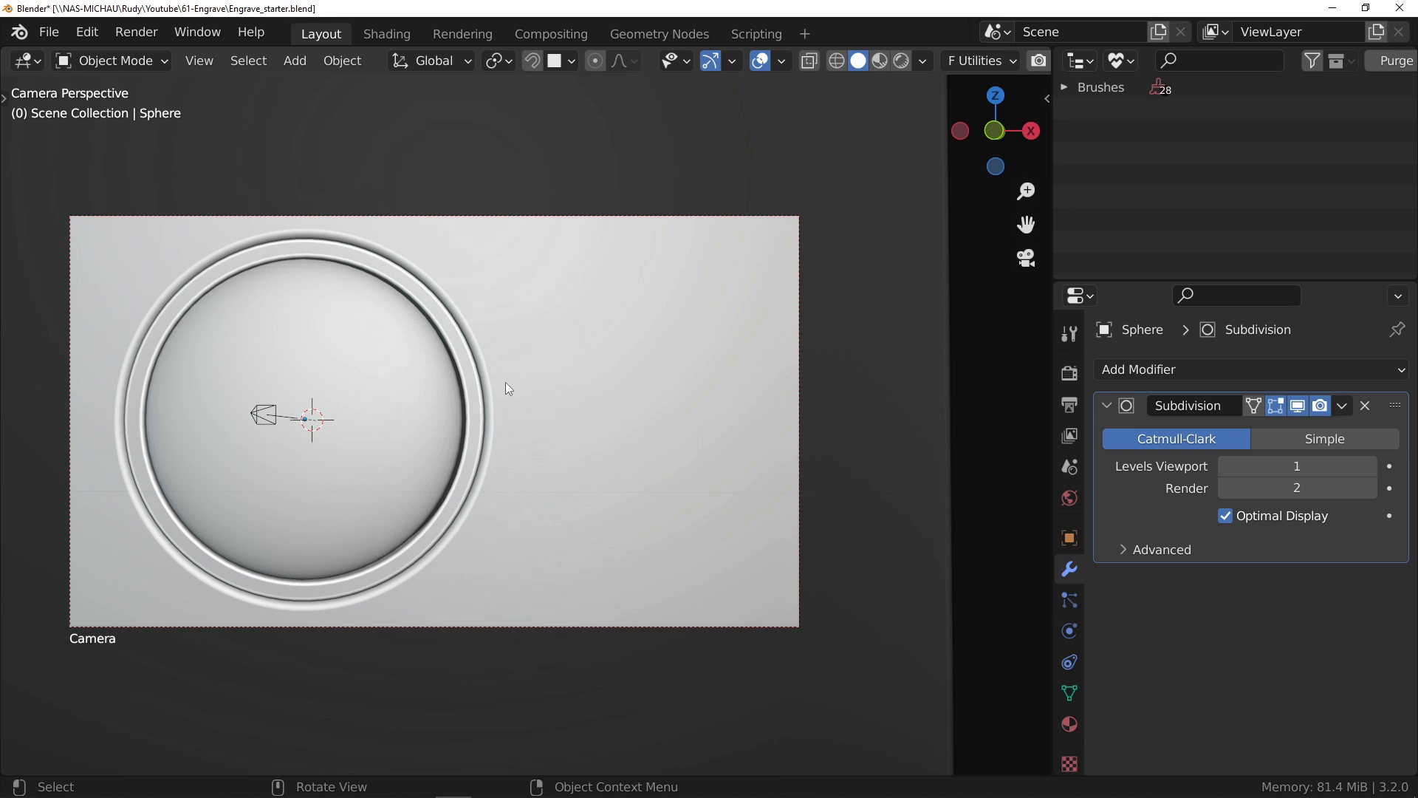
Inspect the plaque, return to camera view, and switch to the Shading workspace.
middle_drag(455, 362, 449, 403)
scroll(548, 427, down, 3)
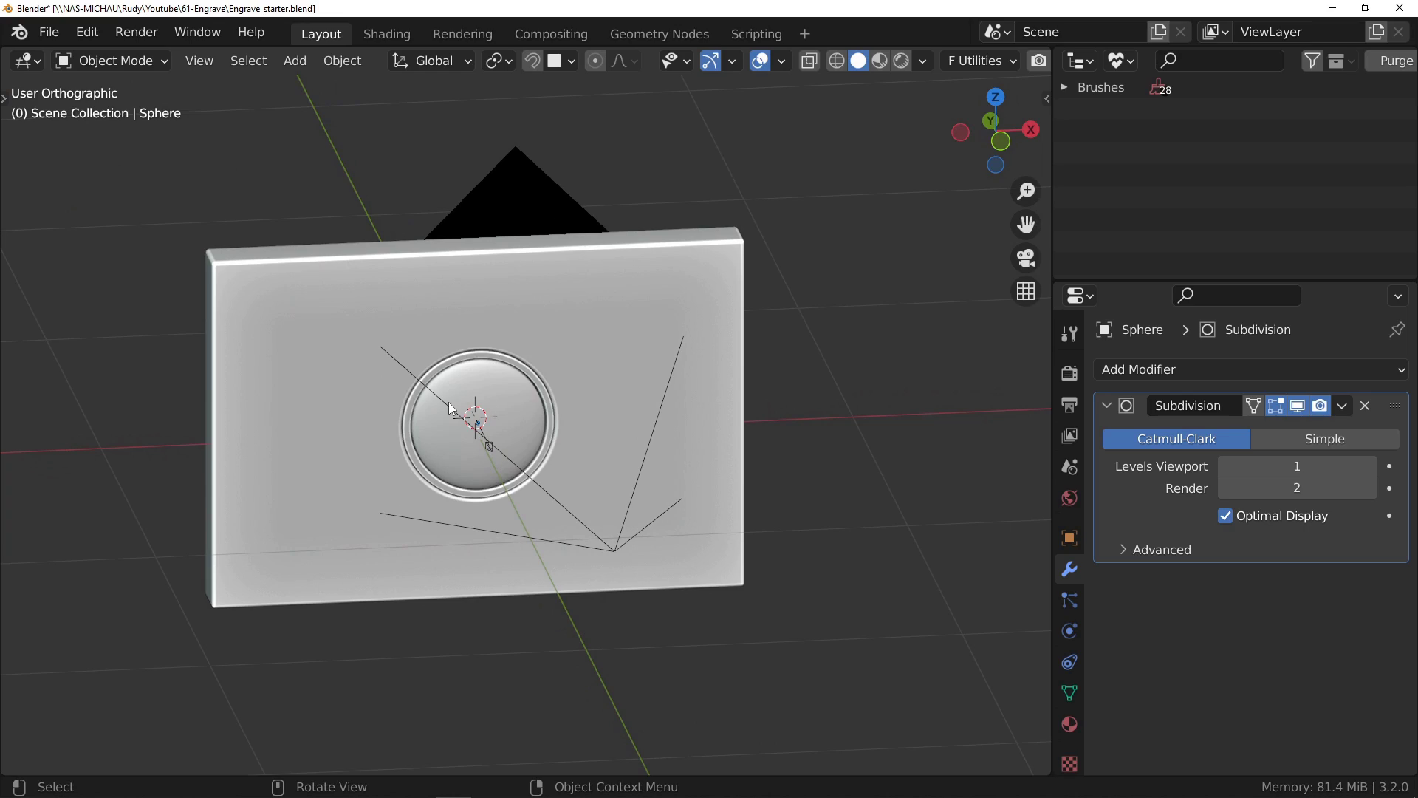
key(KP_0)
click(386, 34)
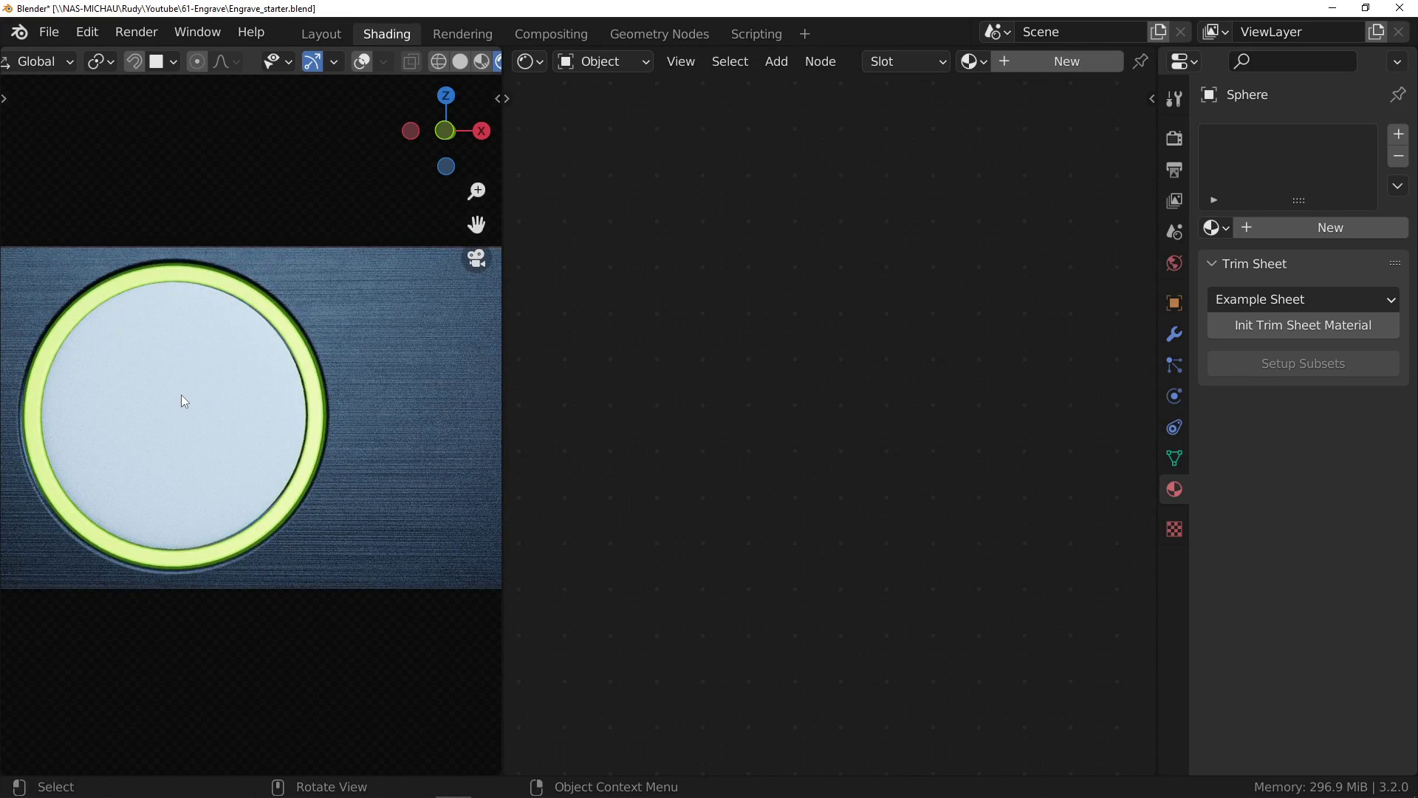
Create a new material with a Fluent layer at Metallic 1 and Roughness 0.15.
click(1035, 65)
key(f)
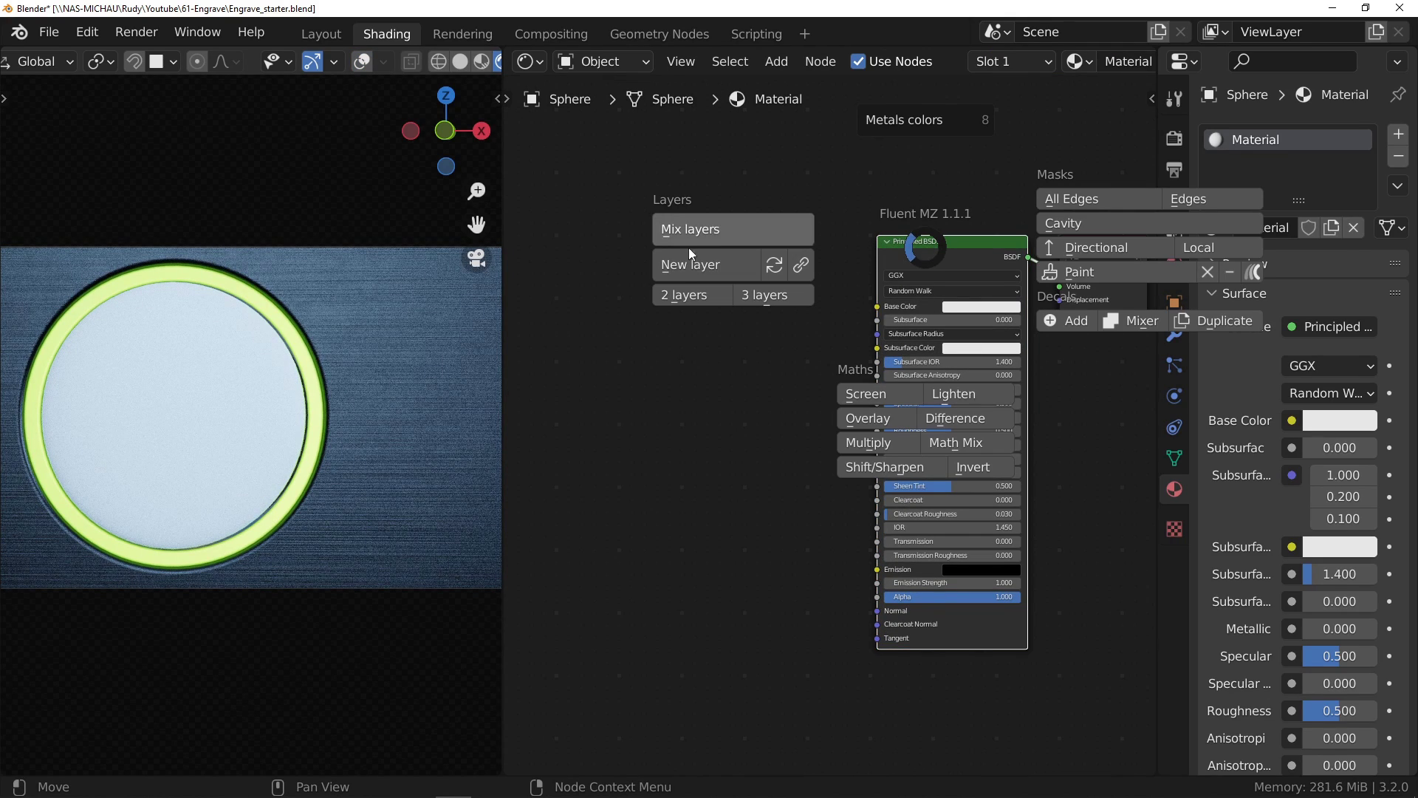
click(680, 265)
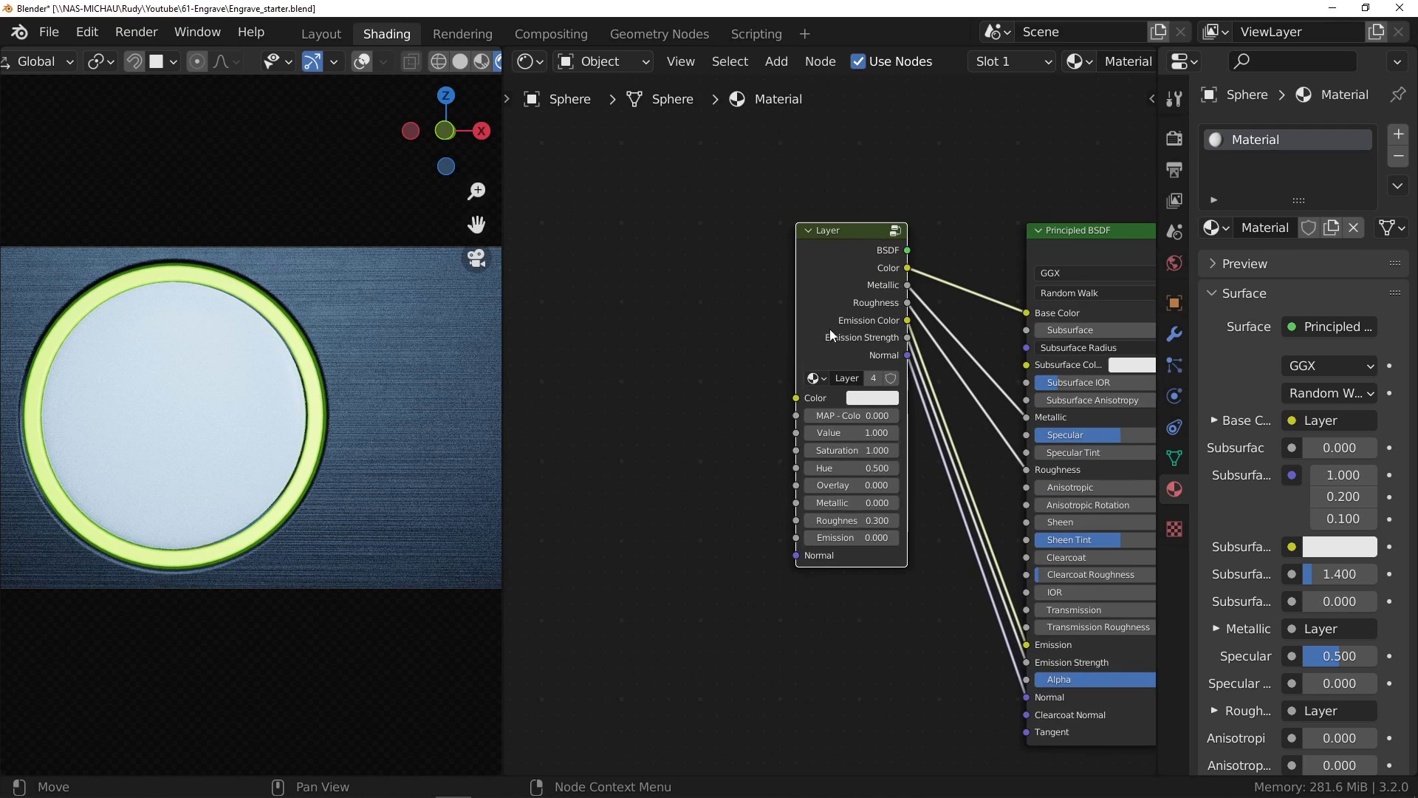
drag(827, 502, 907, 502)
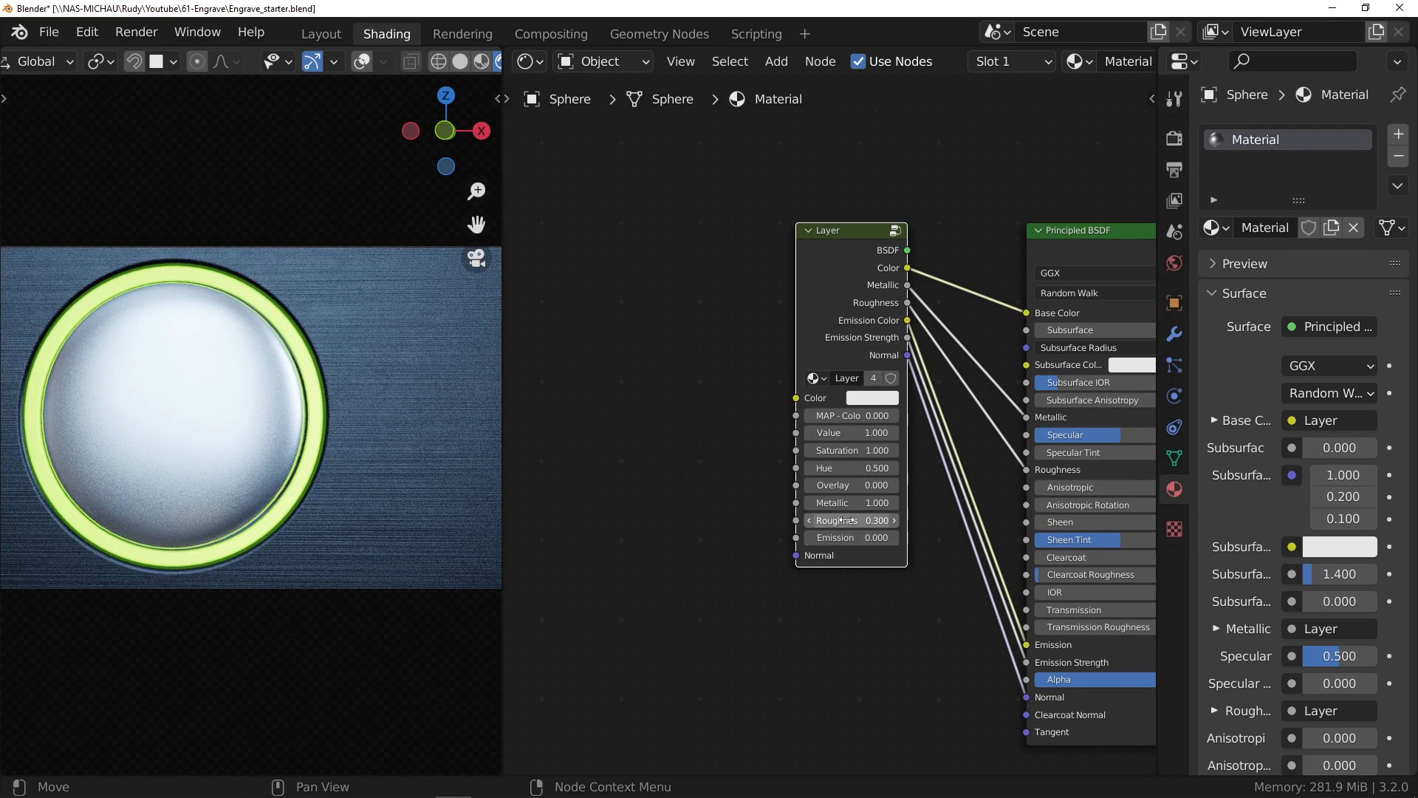
click(842, 522)
text(.15)
key(Return)
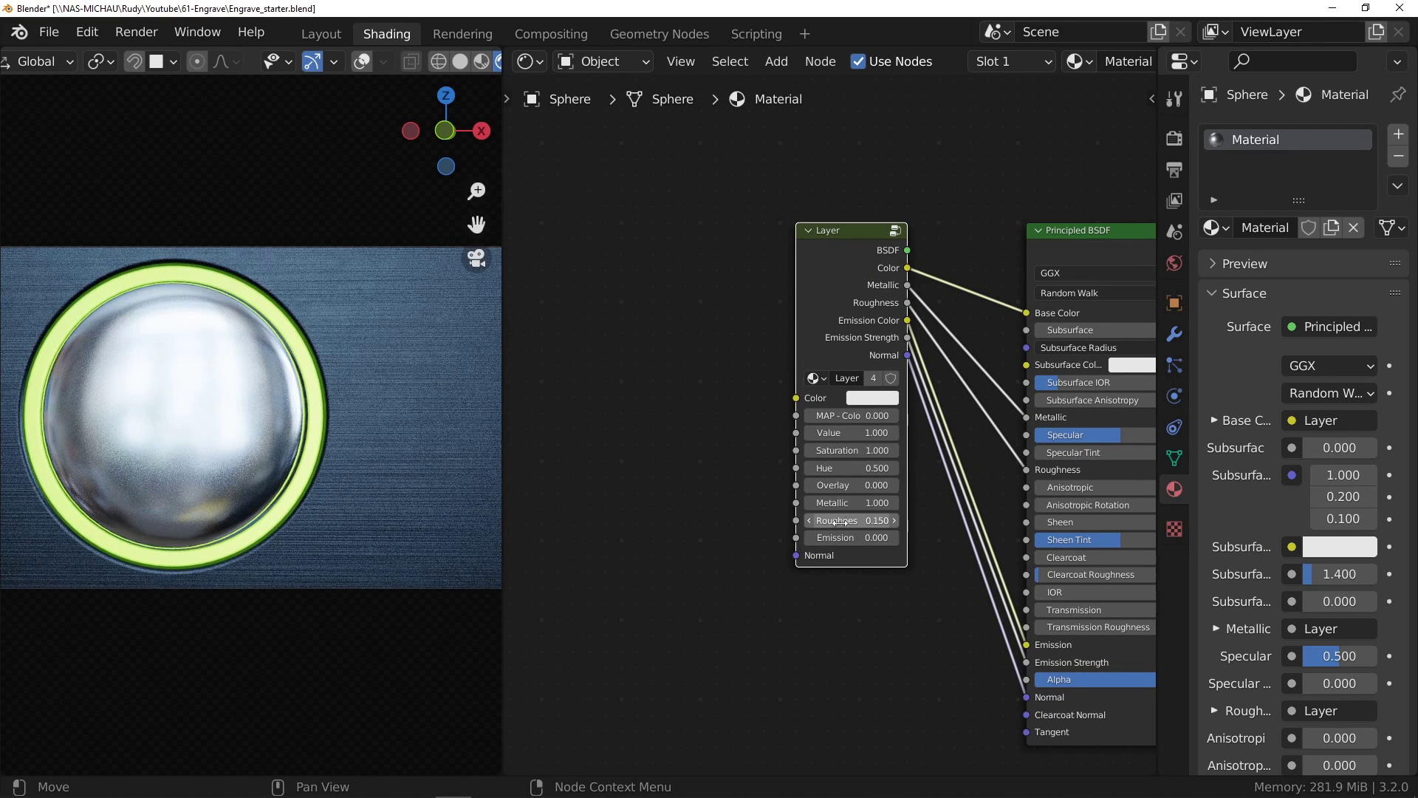
Pan and zoom the node editor to bring the Principled BSDF into view.
middle_drag(820, 490, 734, 469)
scroll(735, 469, down, 1)
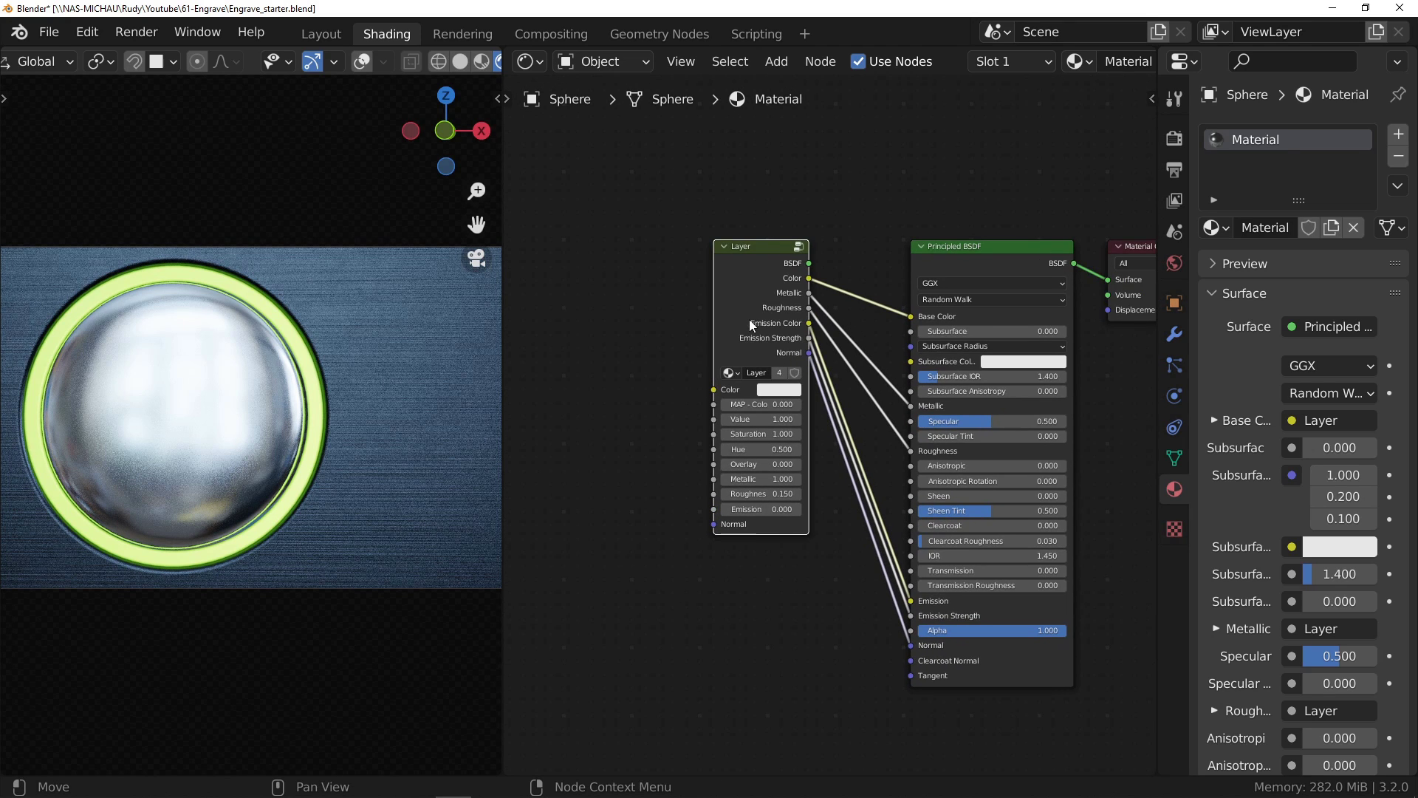
middle_drag(699, 344, 867, 347)
key(shift+f)
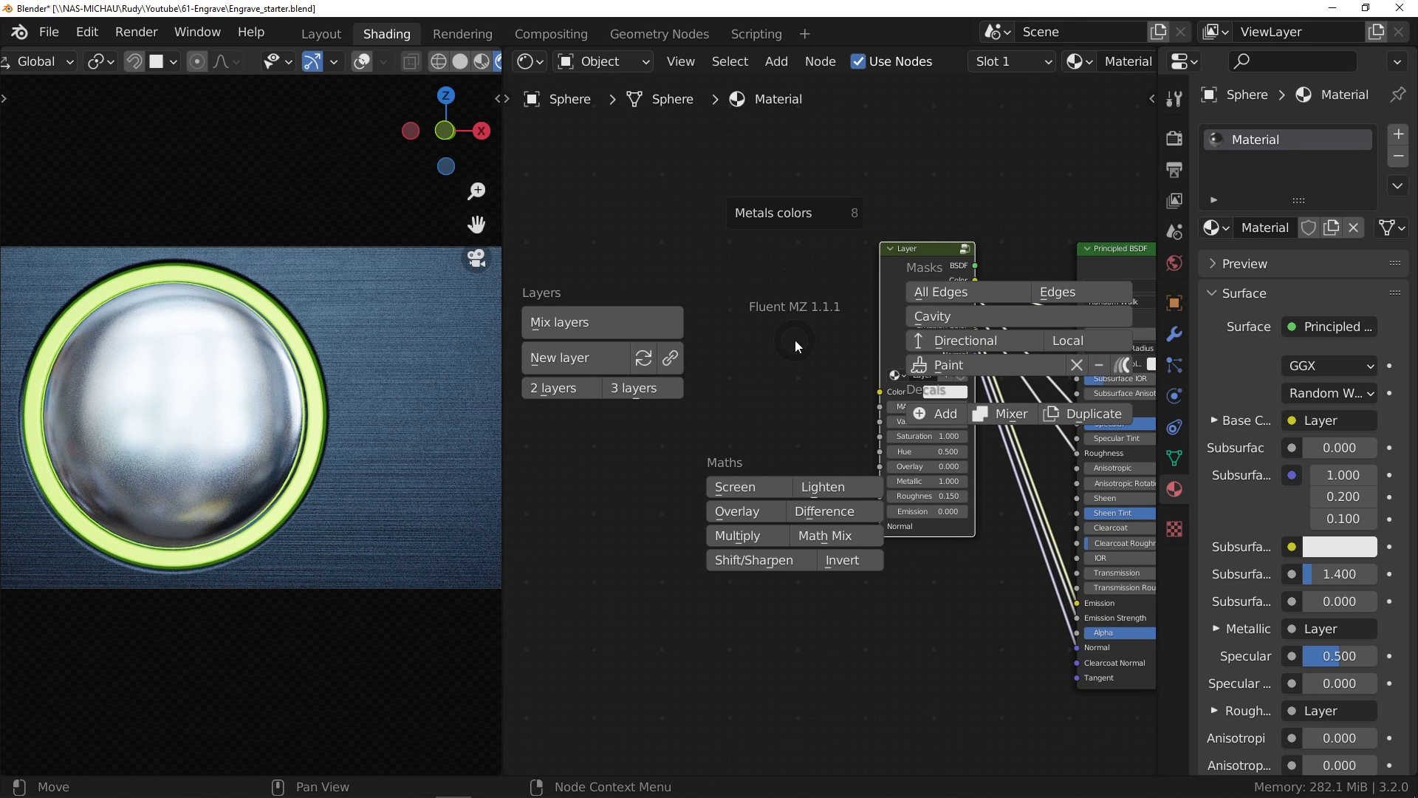
Add engrave_decal.png as a Fluent decal mask and move its projector empty into place.
click(936, 414)
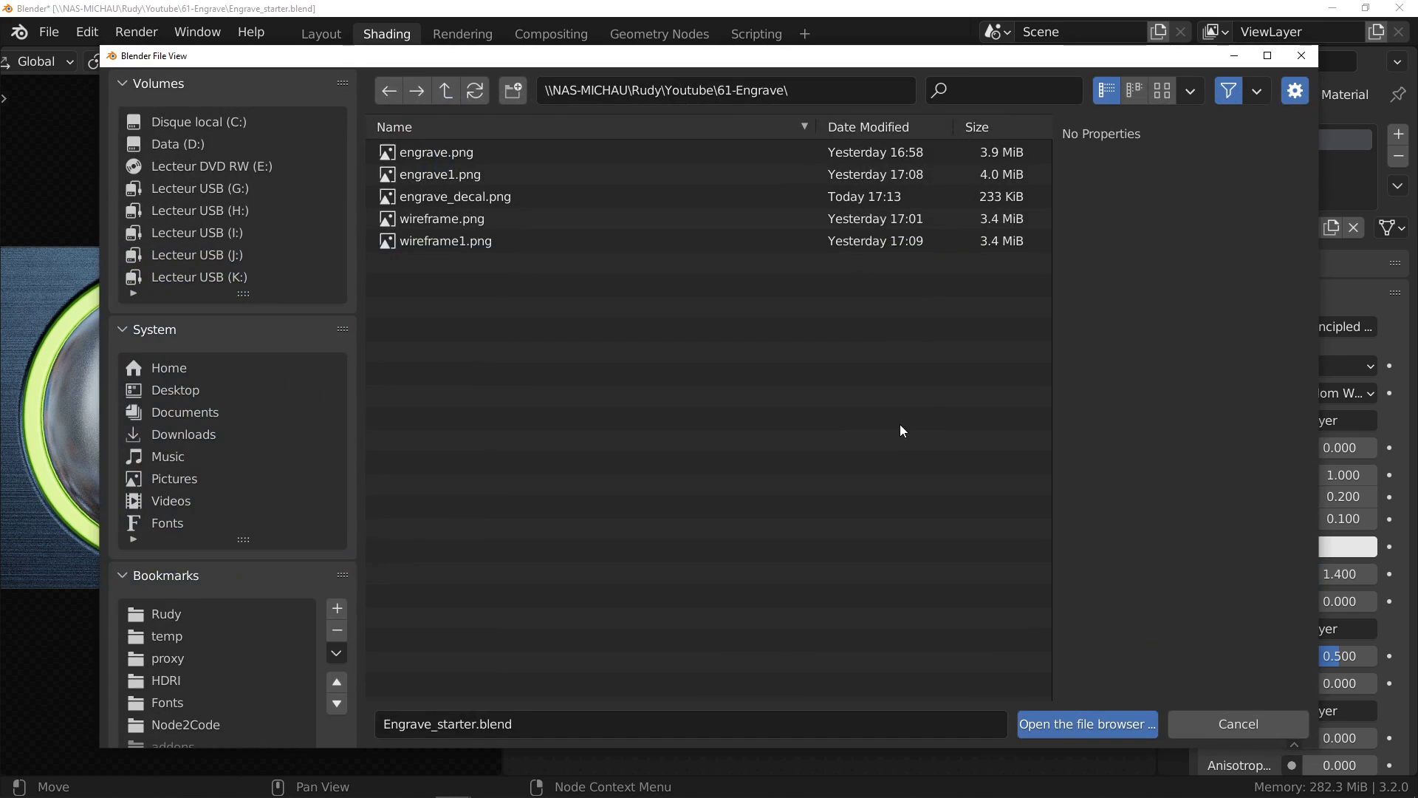
click(534, 195)
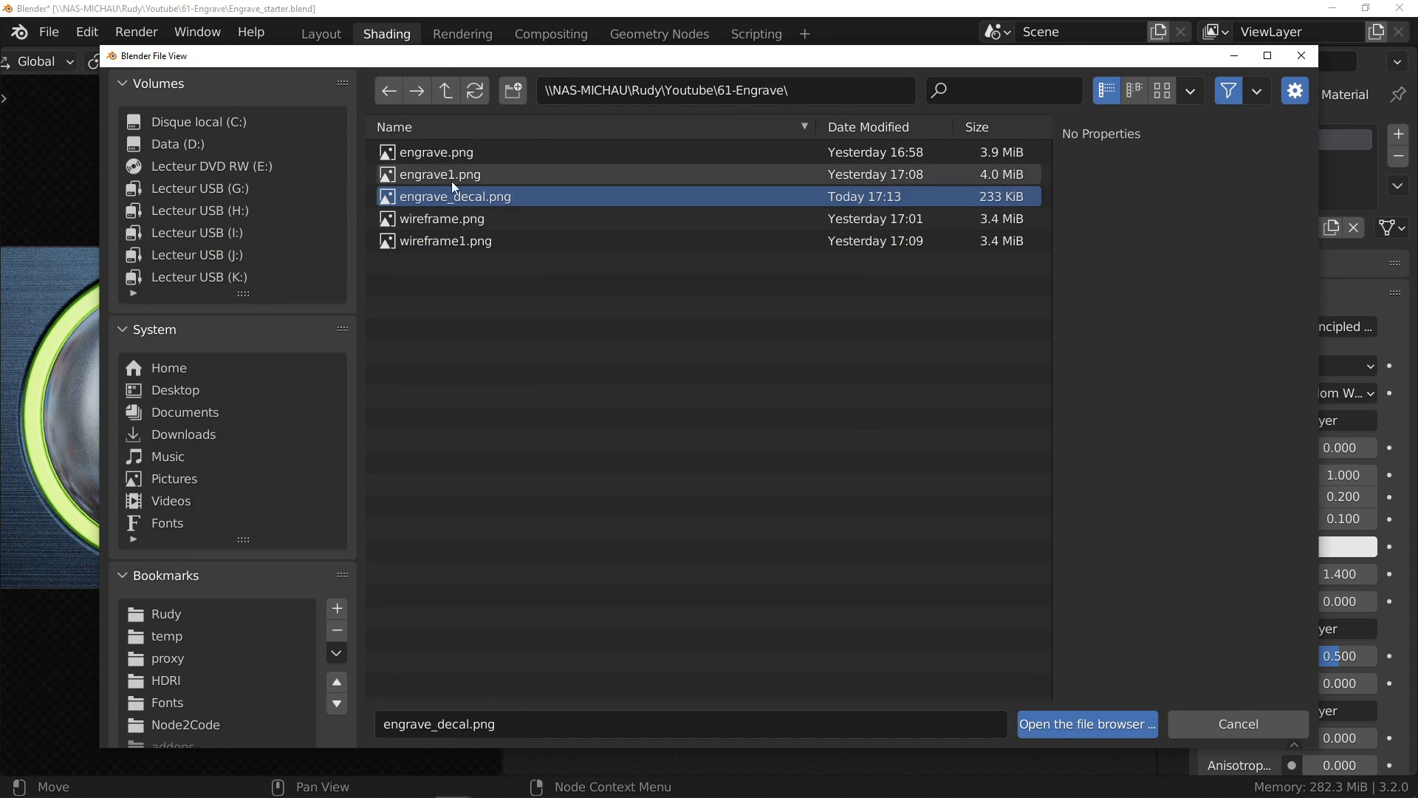
click(1105, 723)
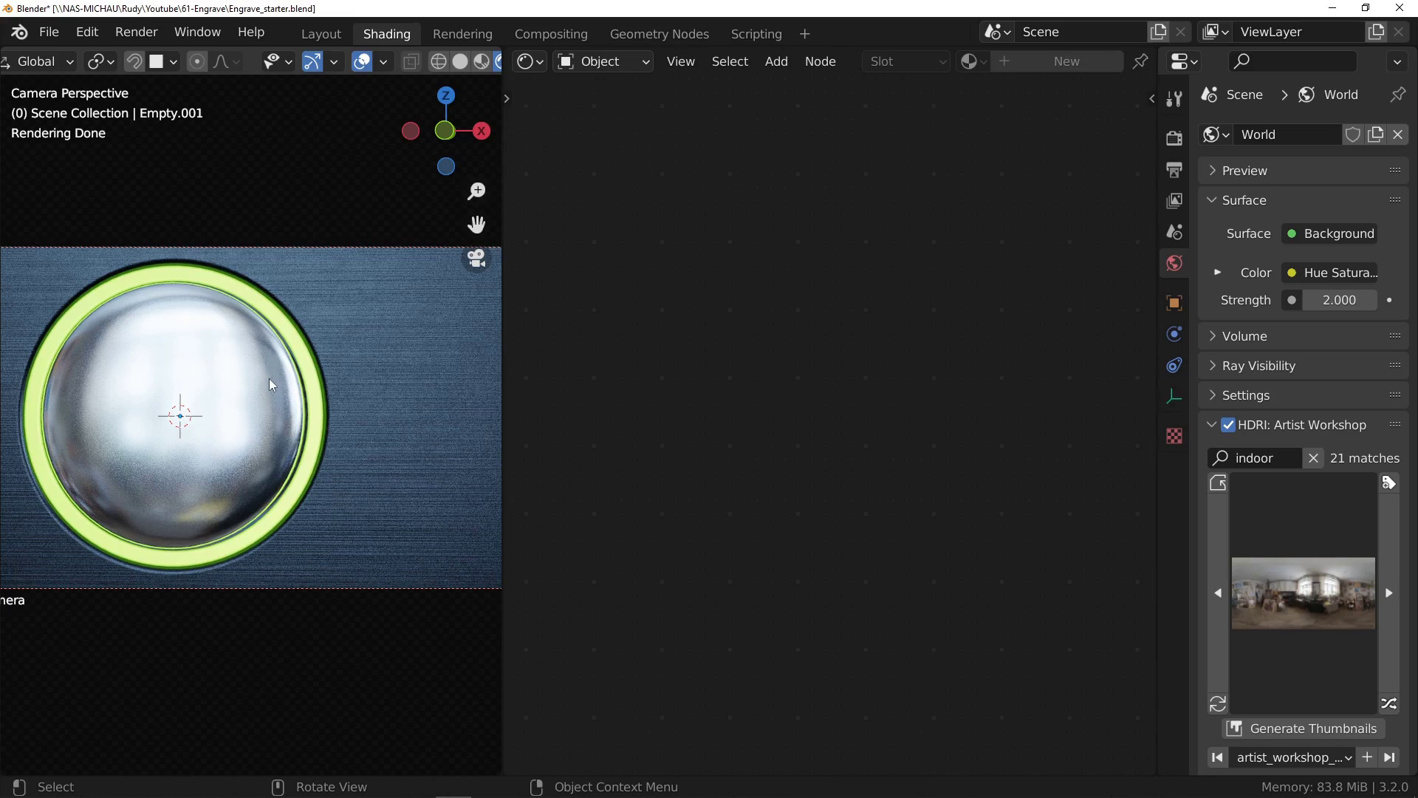
key(g)
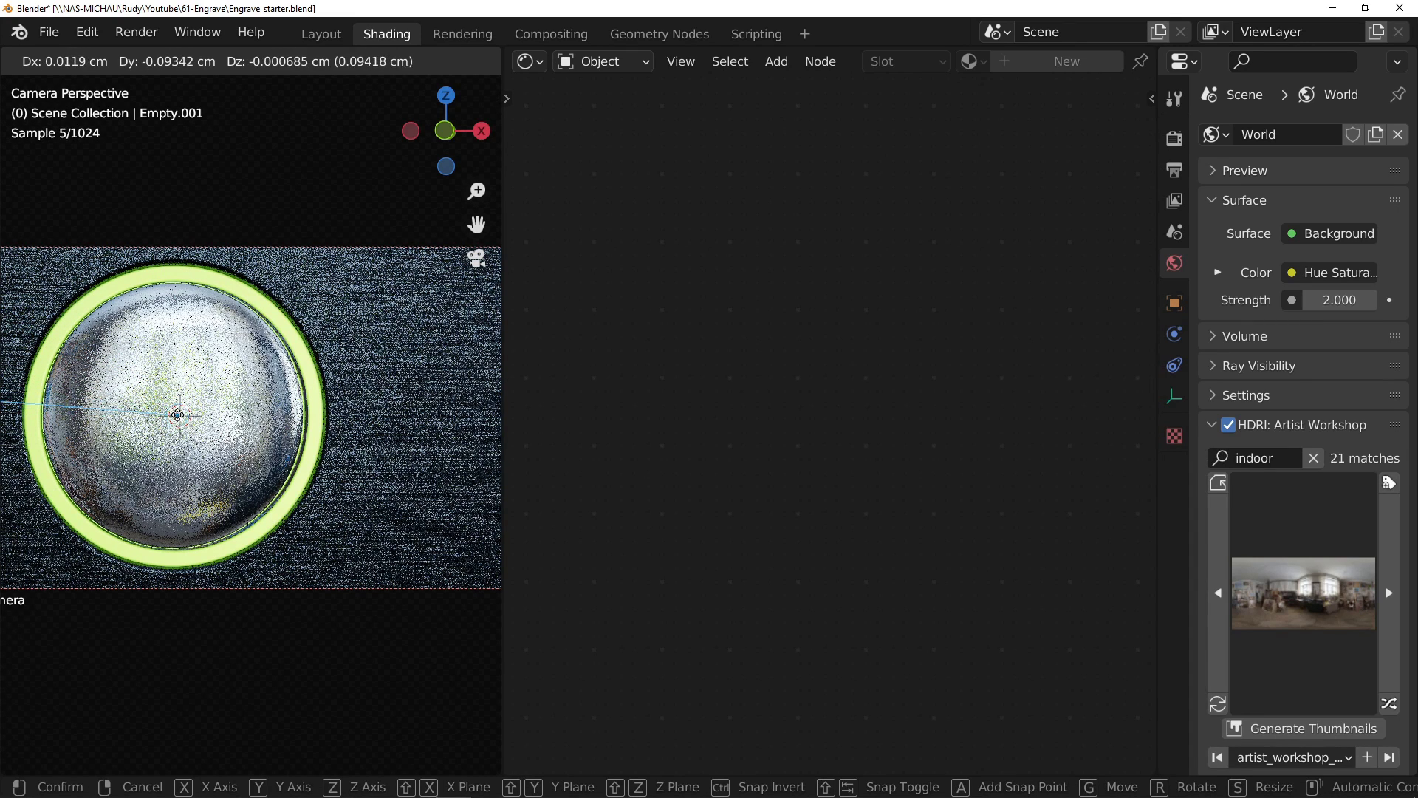
click(177, 415)
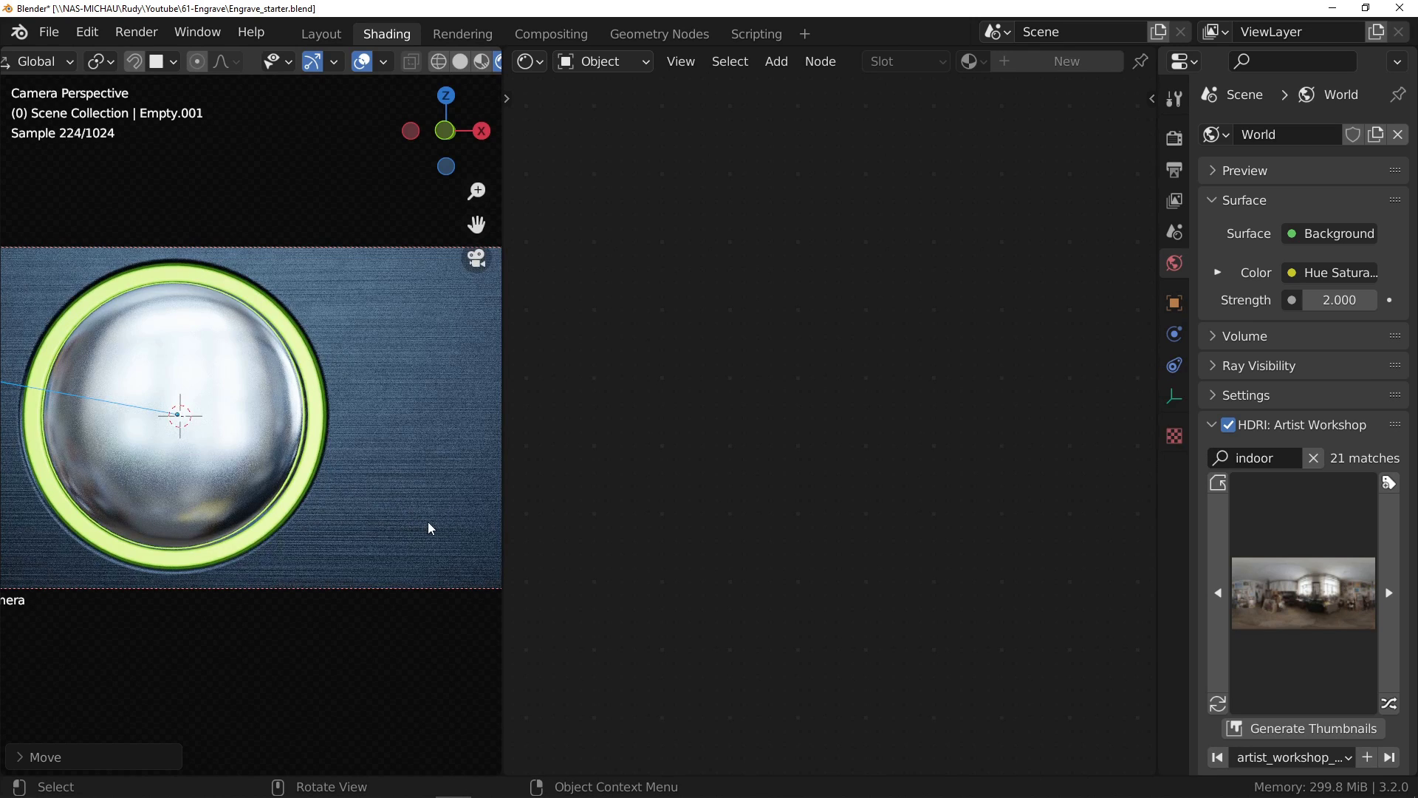
Shrink the decal projector, then place the Decal.002 node left of the Layer node and preview its colour.
key(s)
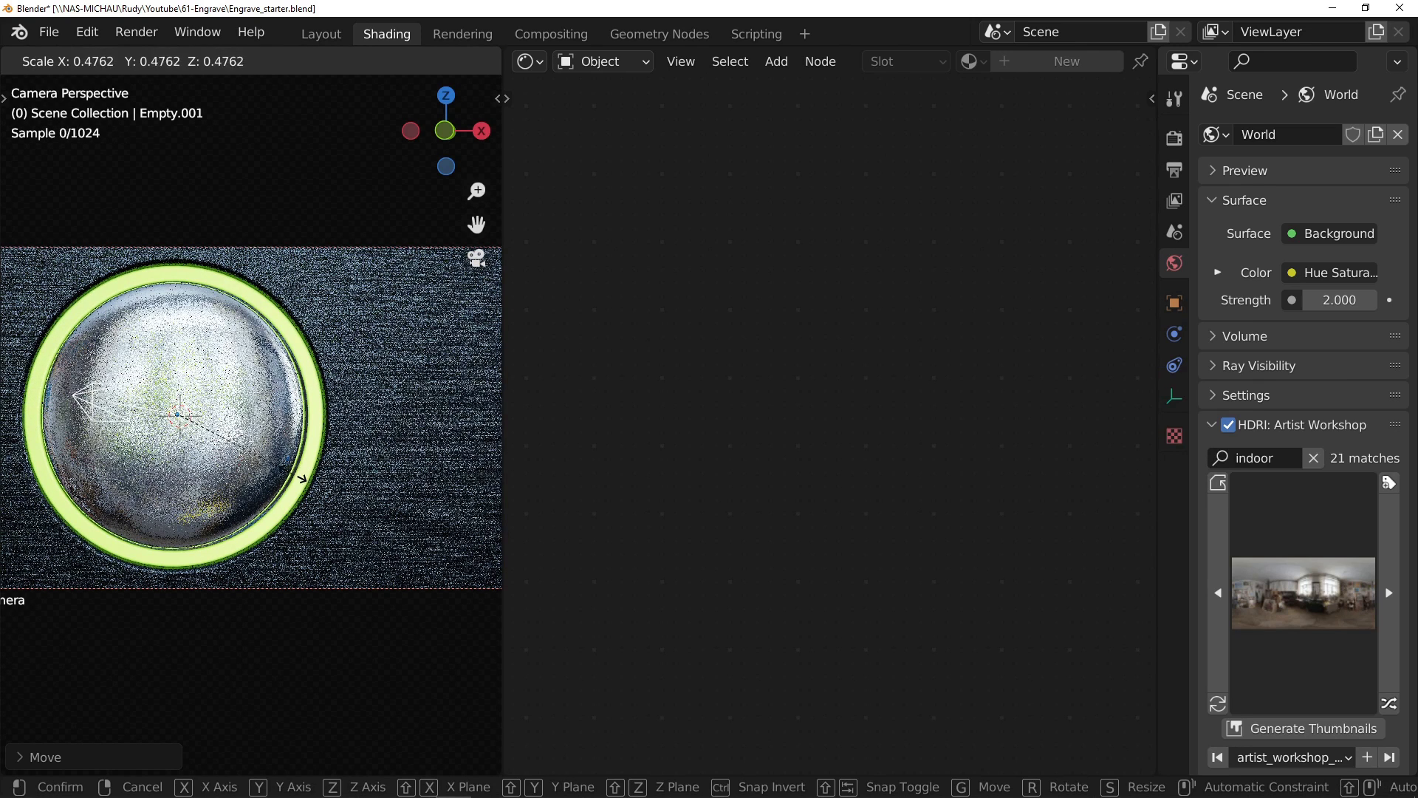
click(254, 459)
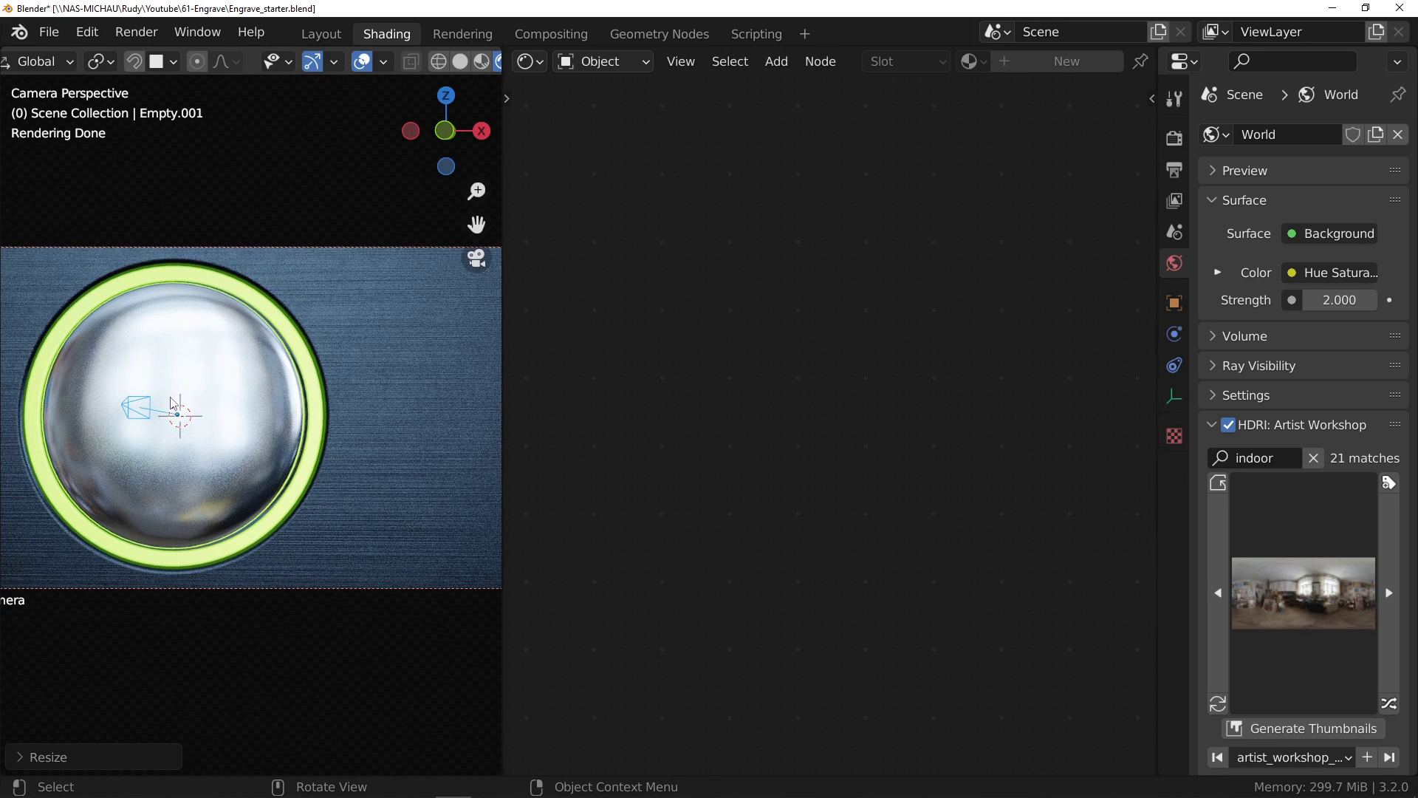
click(253, 371)
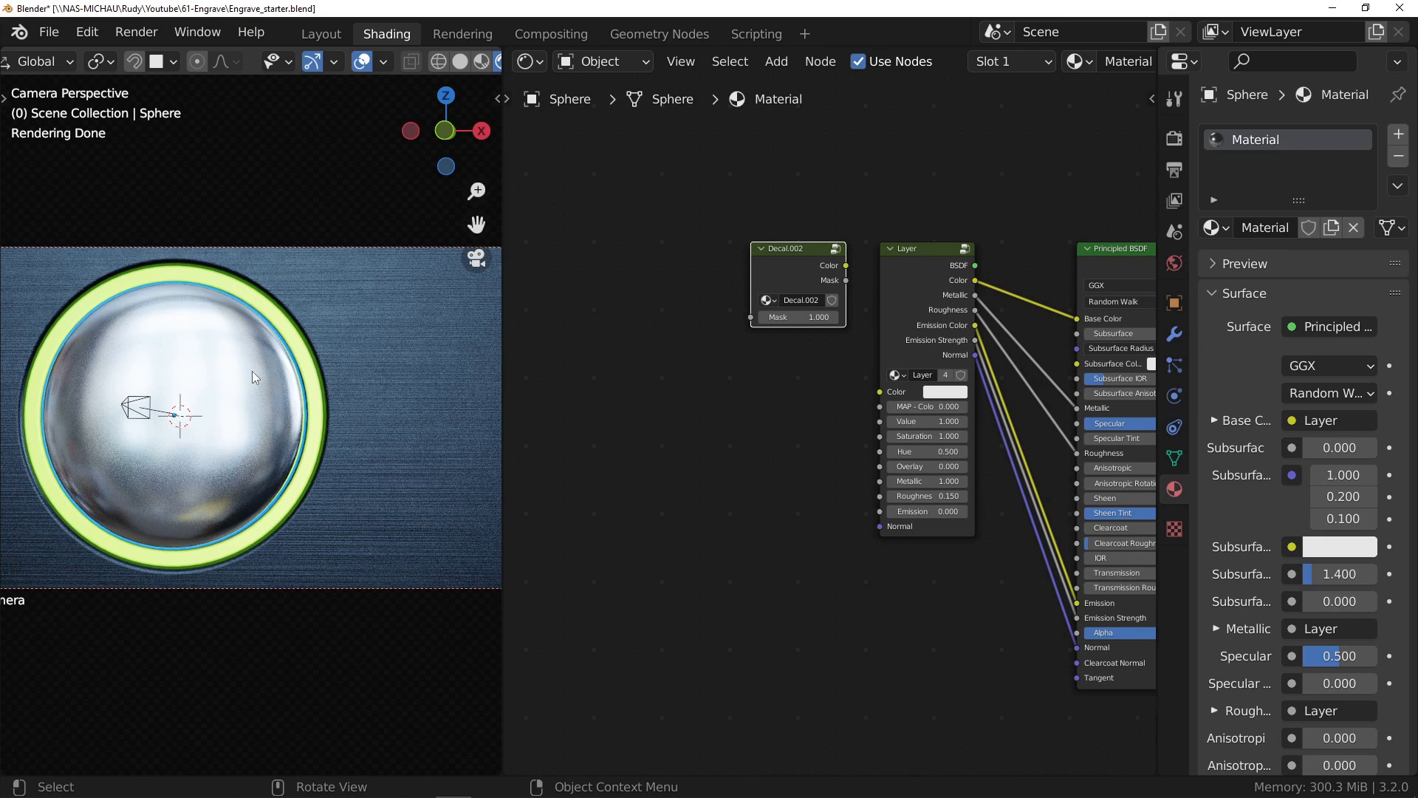
drag(794, 265, 630, 419)
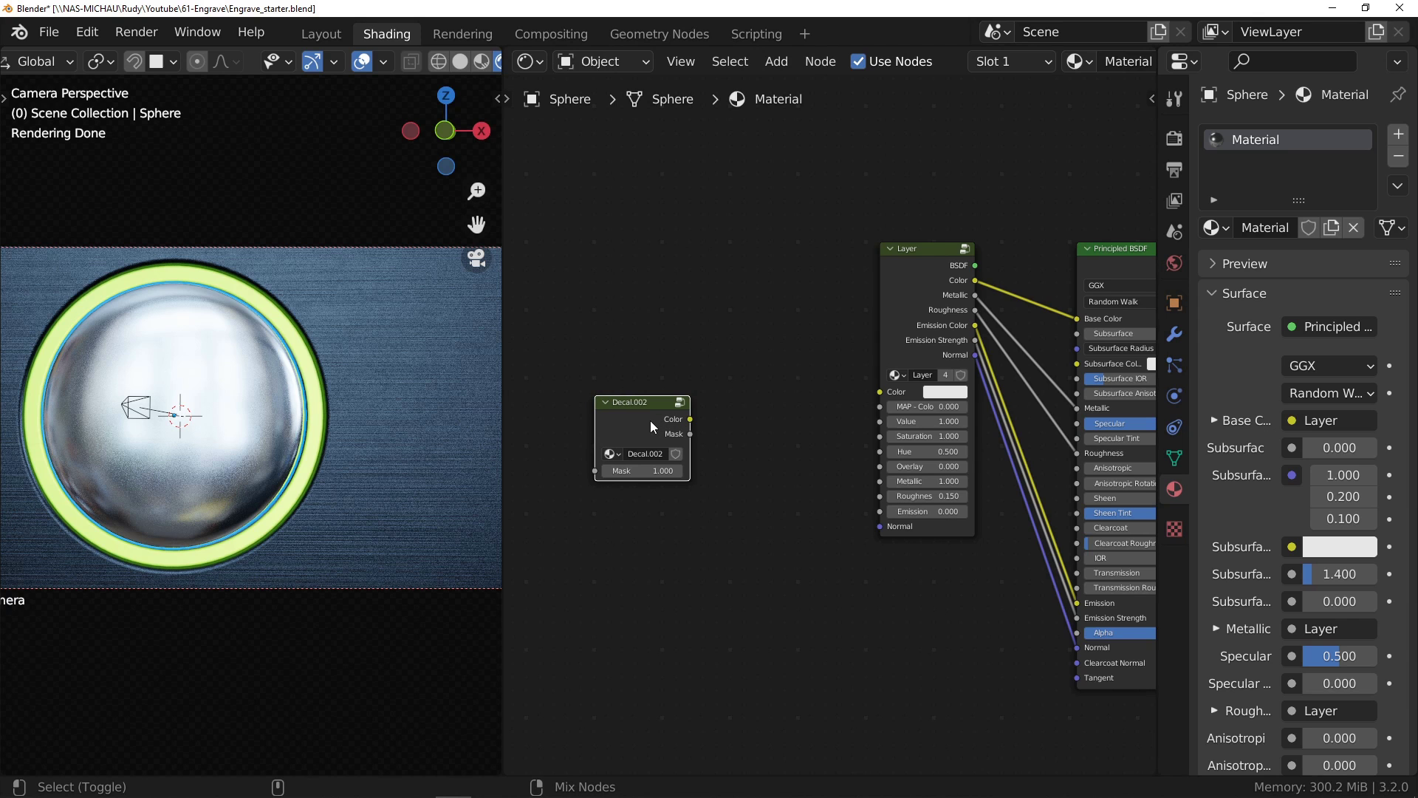
ctrl+shift+click(650, 420)
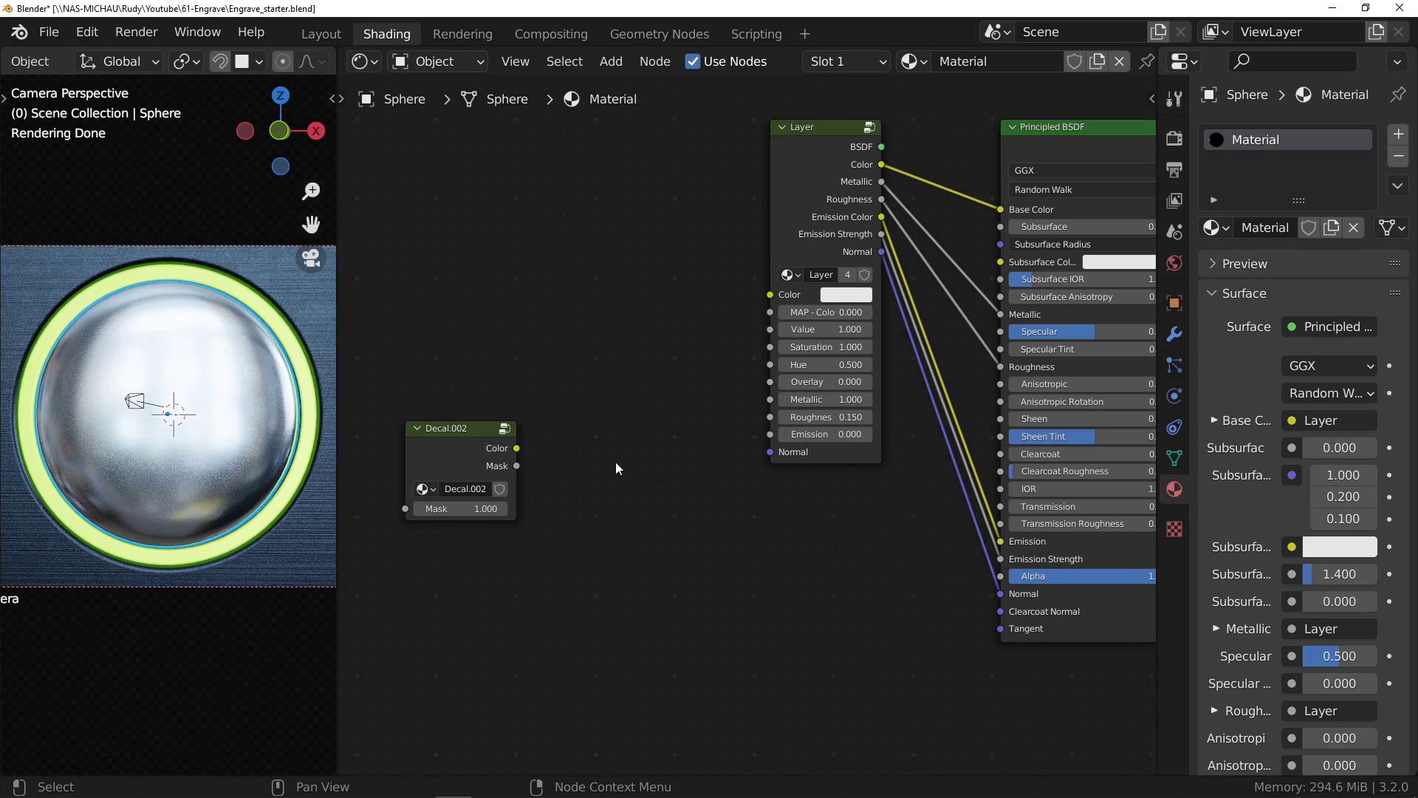
Add a Bump node fed by Decal.002's Color output.
drag(517, 448, 570, 430)
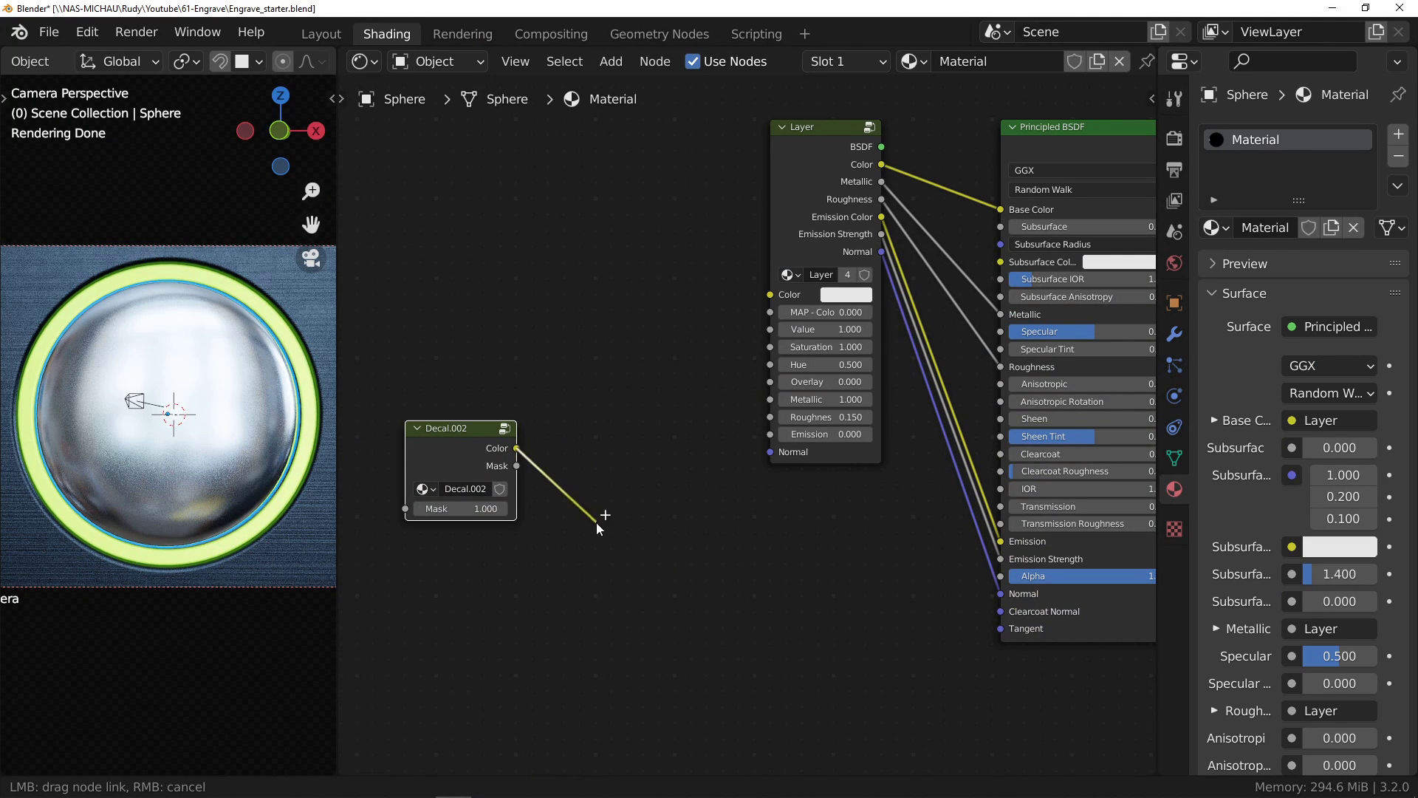
drag(596, 521, 598, 523)
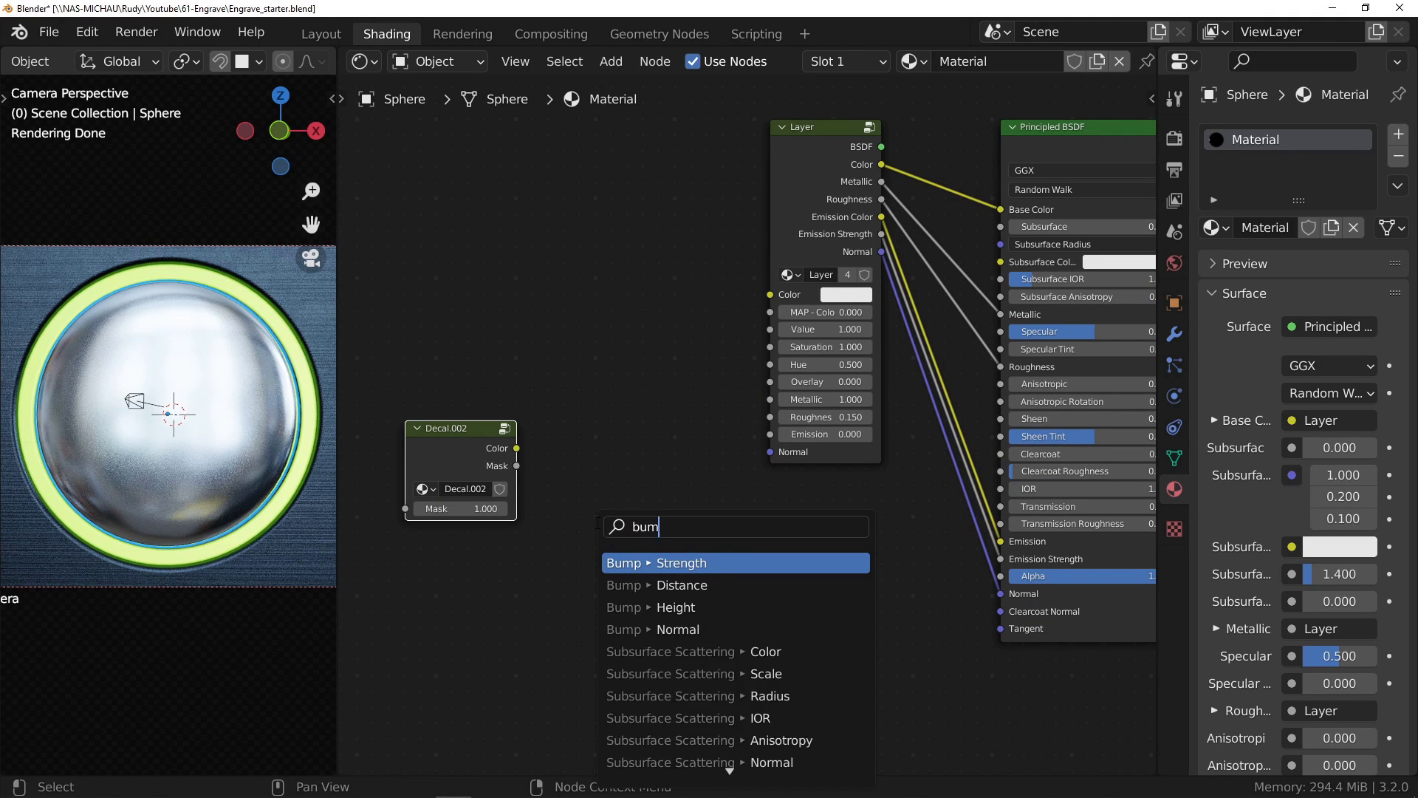
text(bump)
click(730, 607)
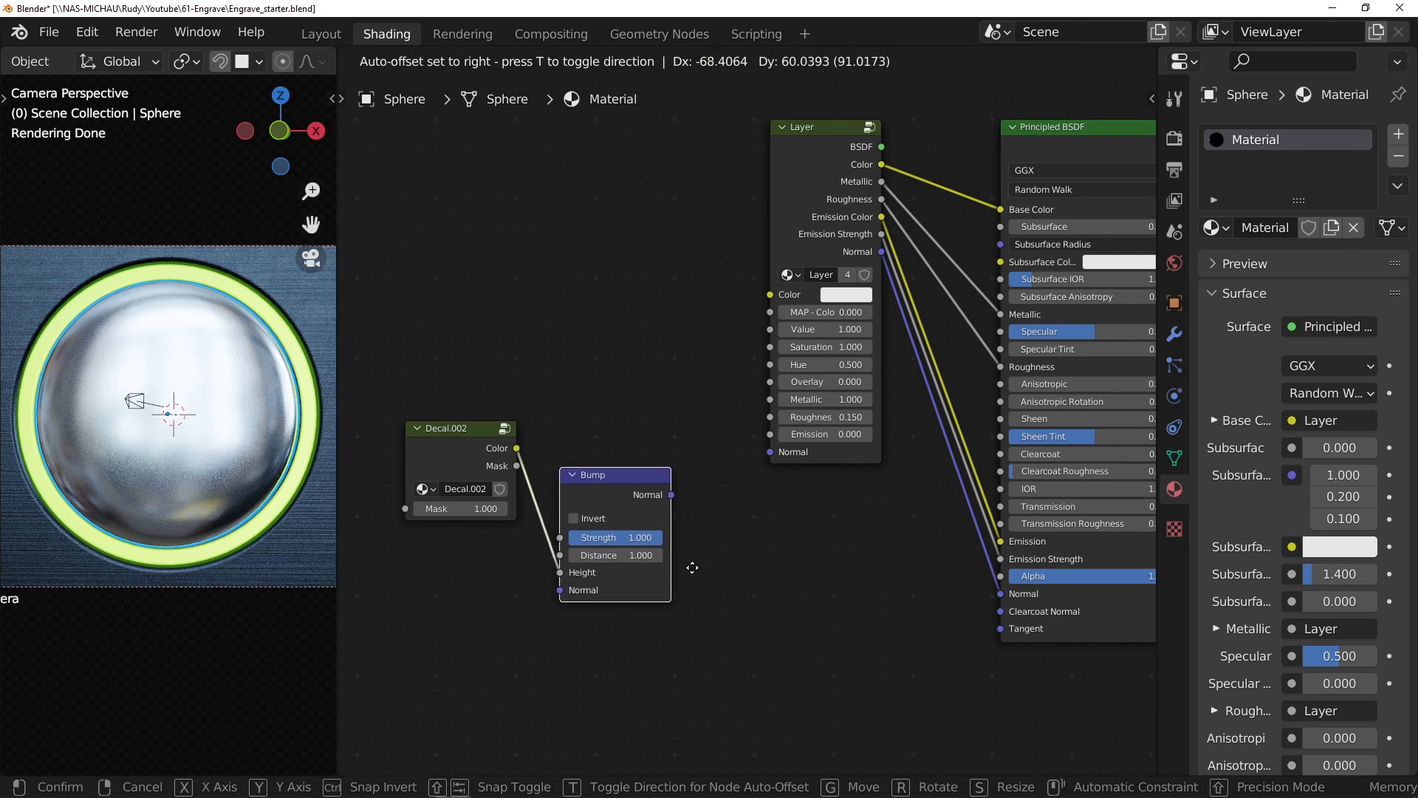
click(699, 547)
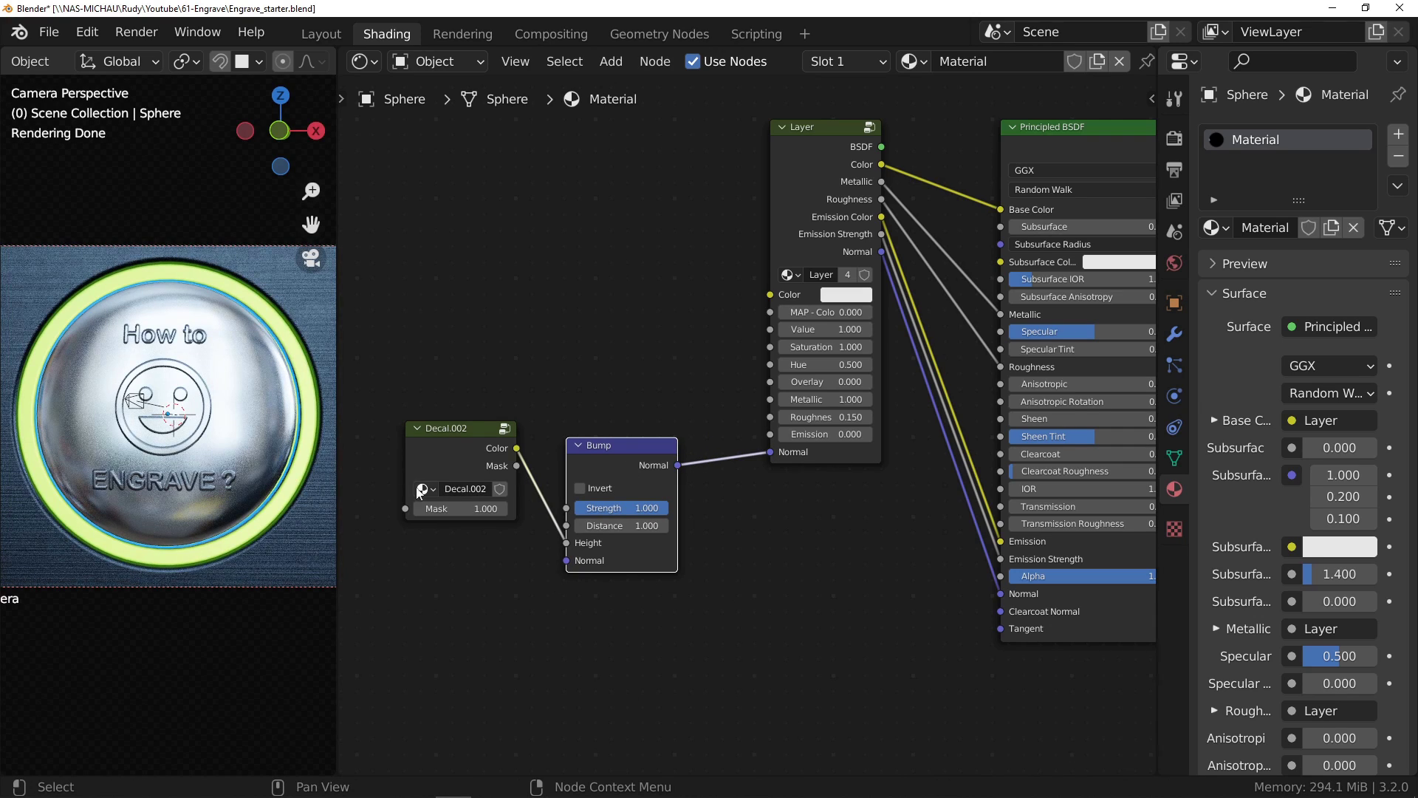
Invert the Bump node and set Distance 0.010 and Strength 0.500.
scroll(131, 432, up, 5)
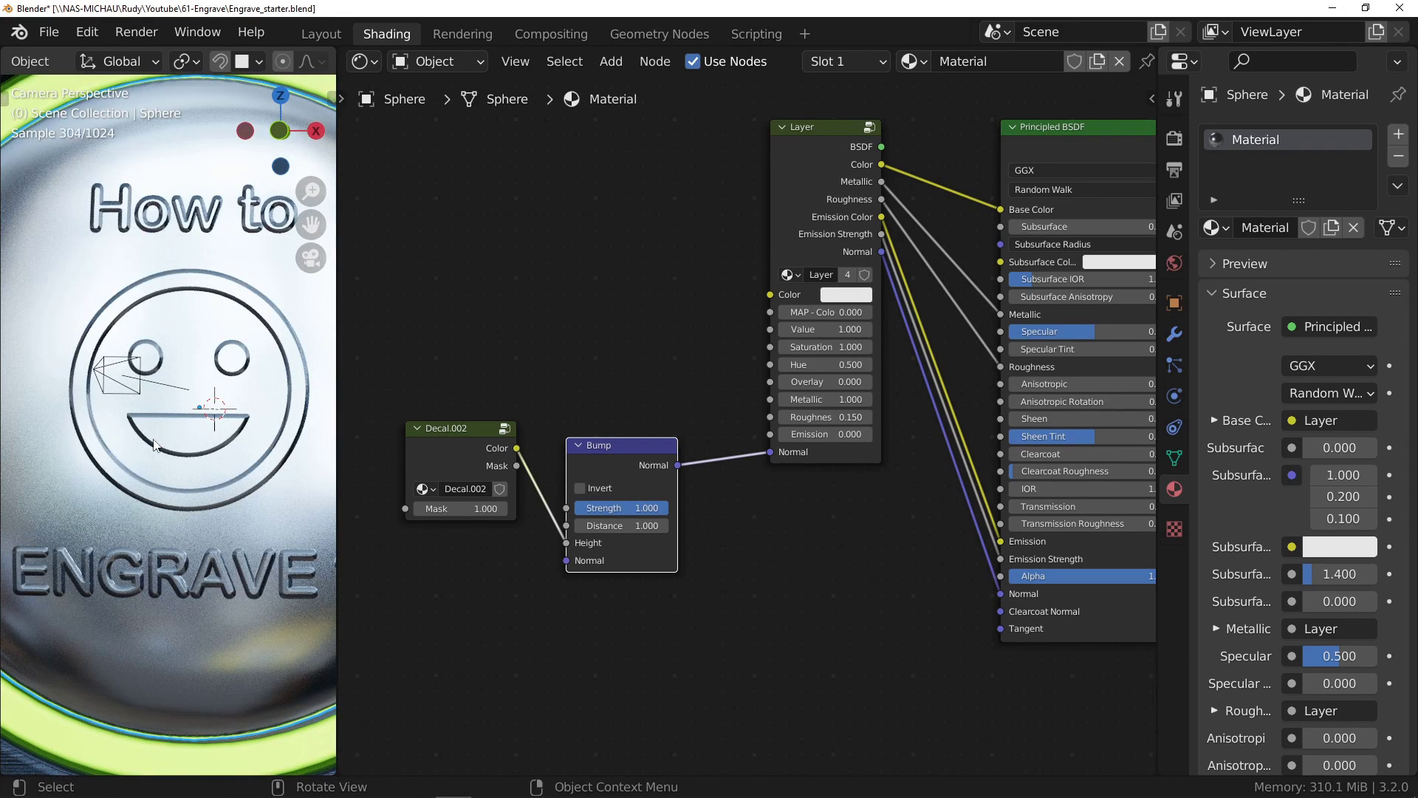
scroll(154, 443, down, 2)
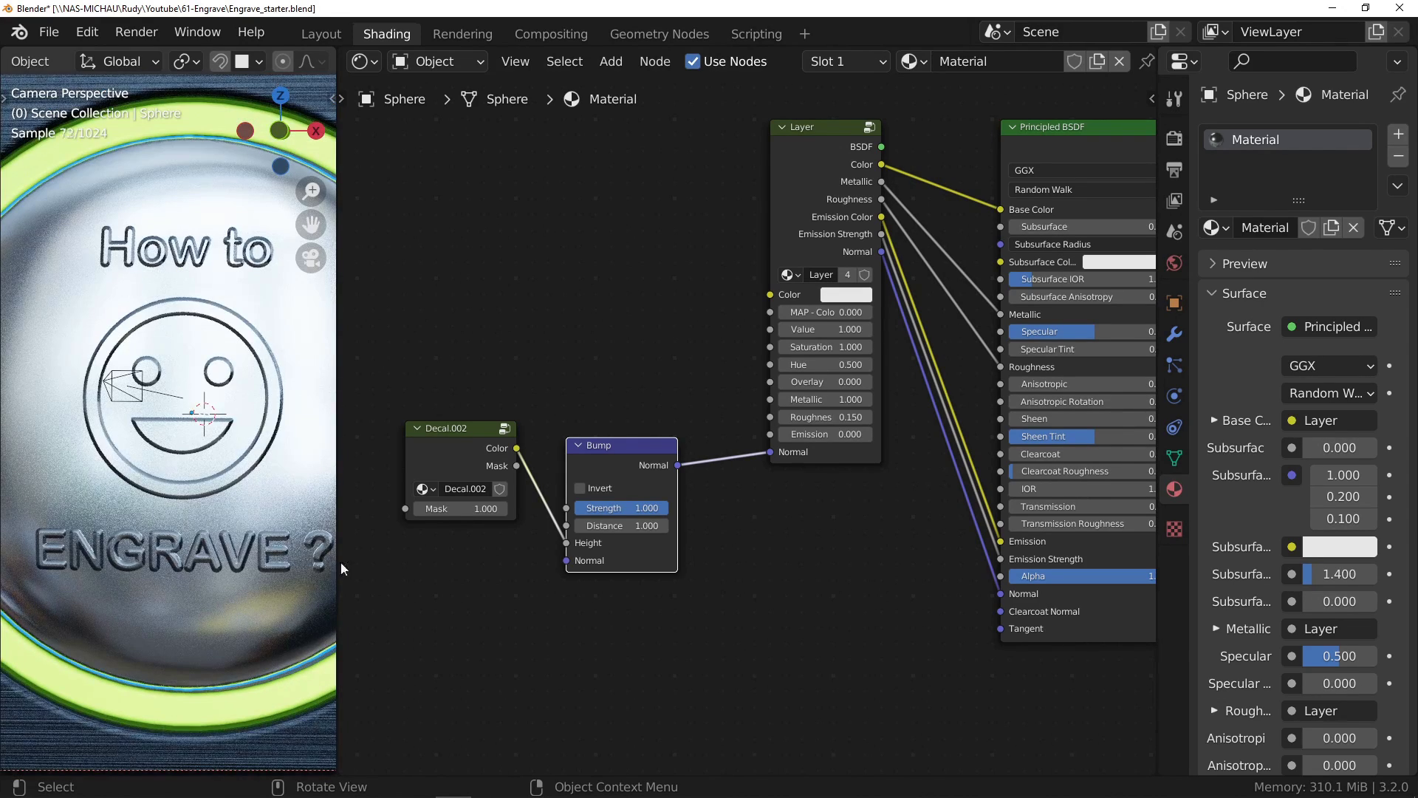
click(600, 489)
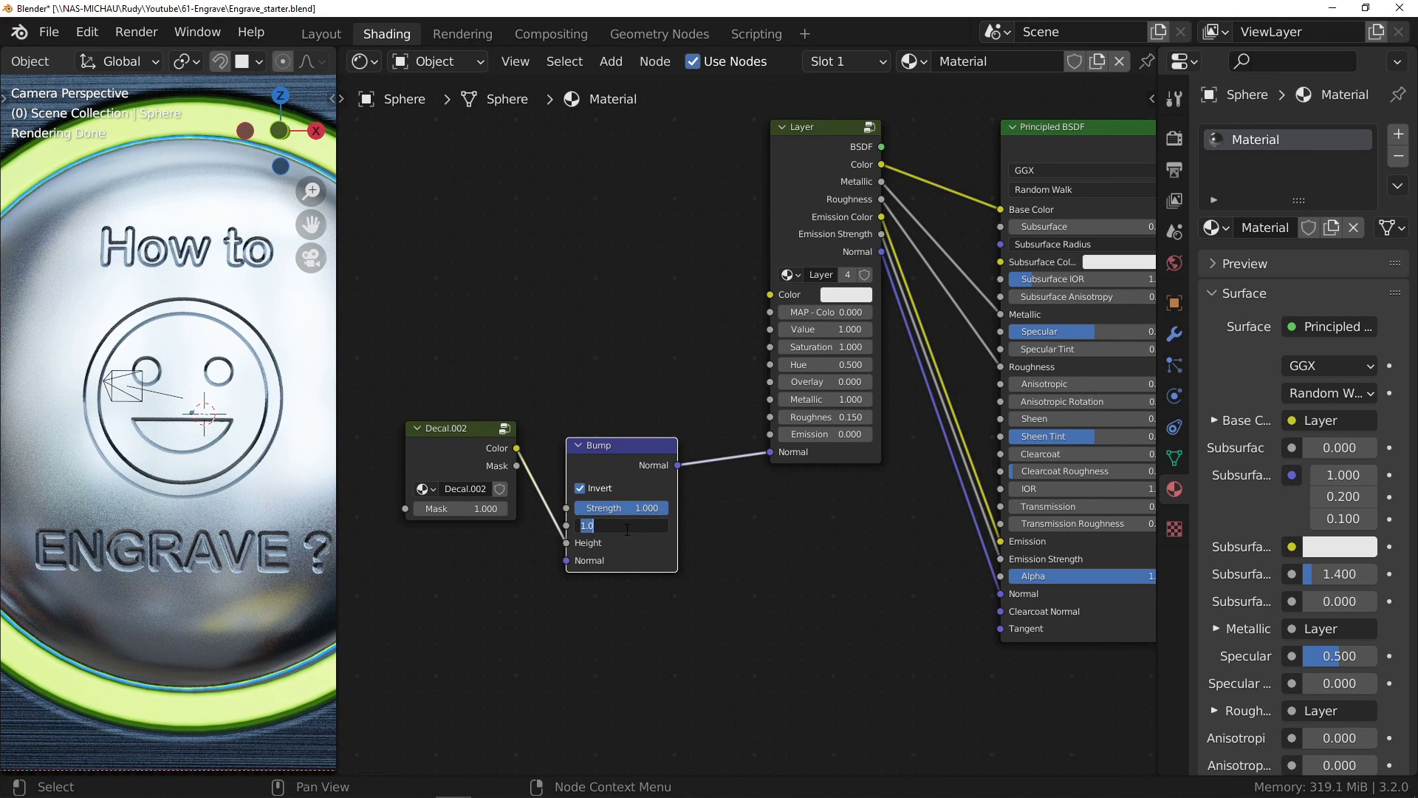
key(Return)
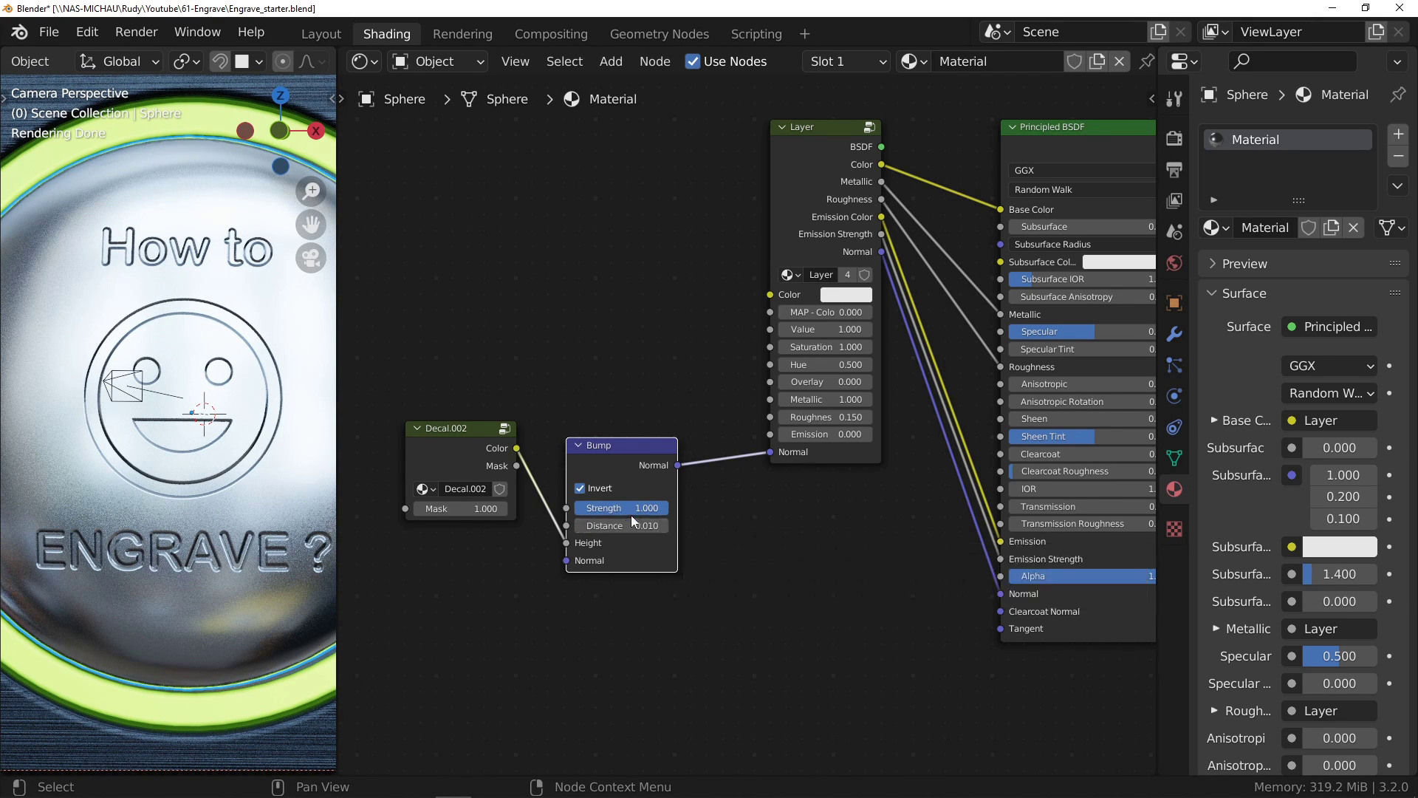
text(.5)
key(Return)
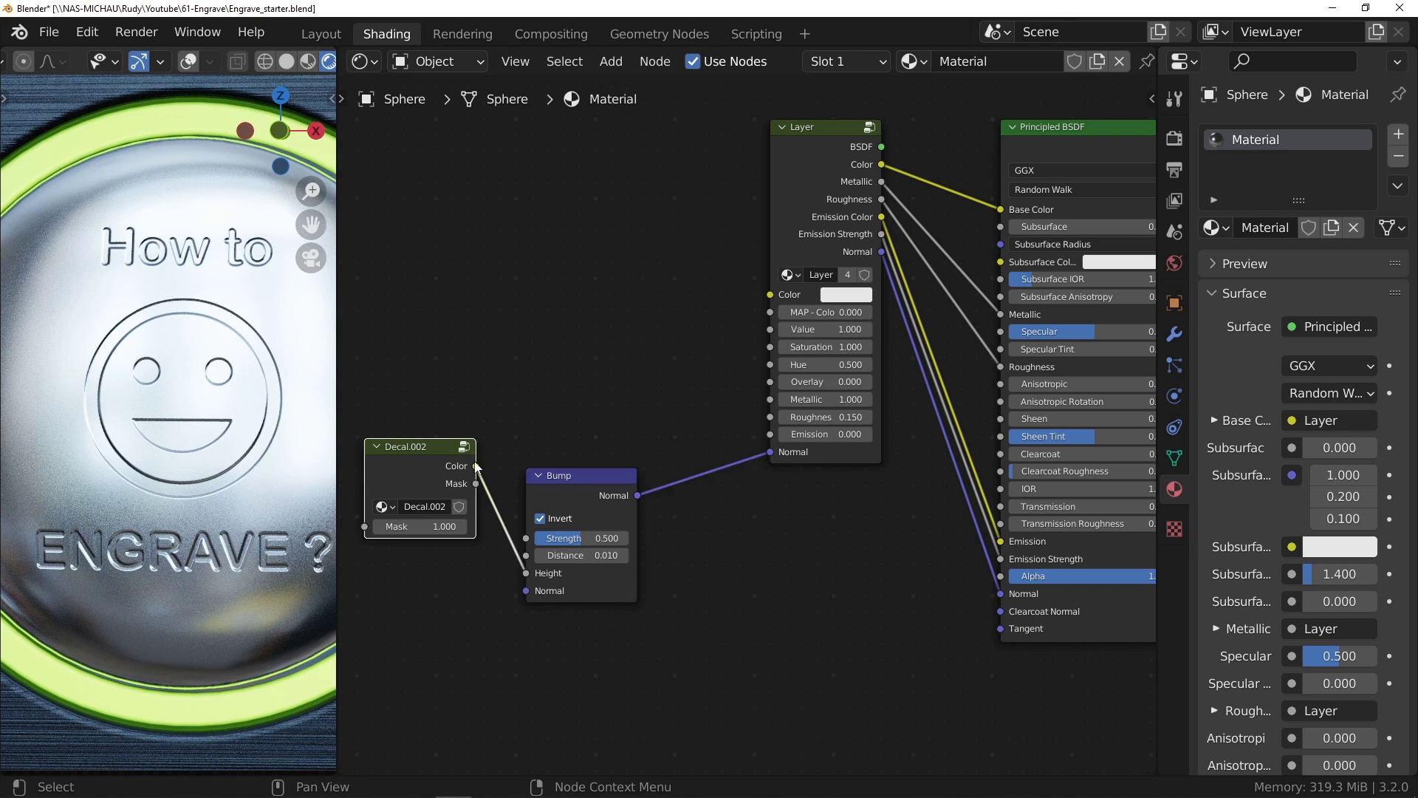
Link Decal.002's Color to the Layer's MAP colour-variation input and move the decal node left.
drag(557, 293, 782, 329)
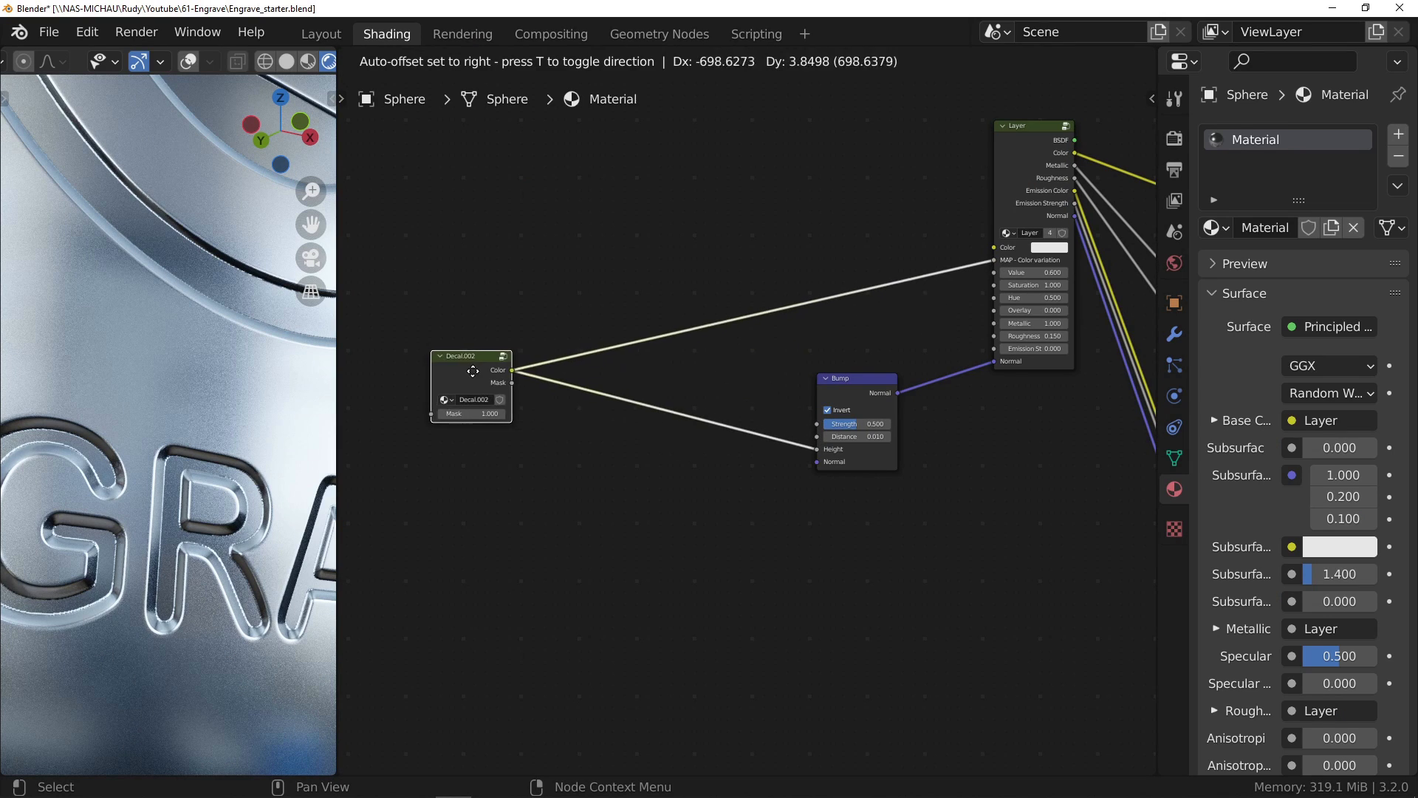
click(600, 420)
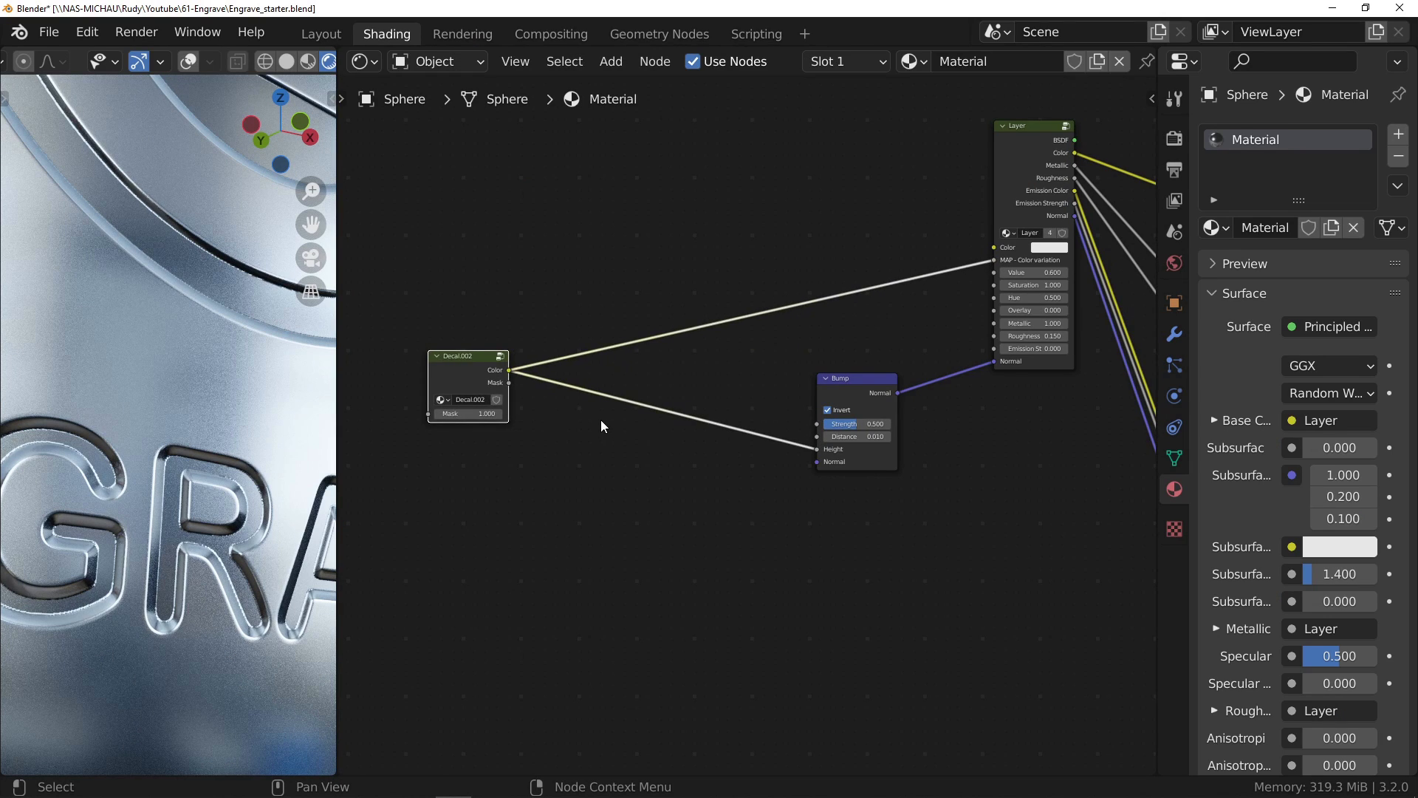
scroll(601, 421, up, 2)
key(shift+a)
click(607, 427)
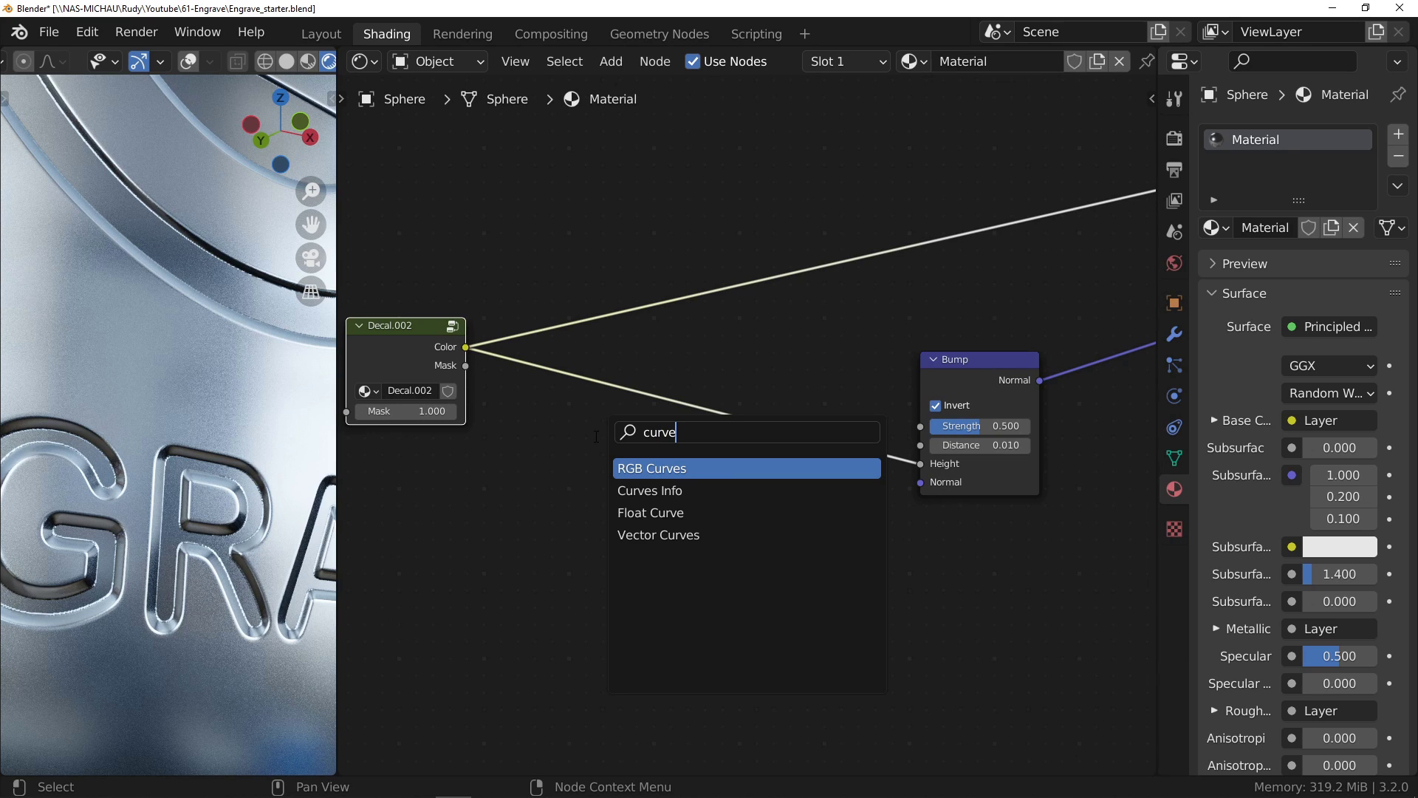
text(curve)
key(Down)
key(Down)
key(Return)
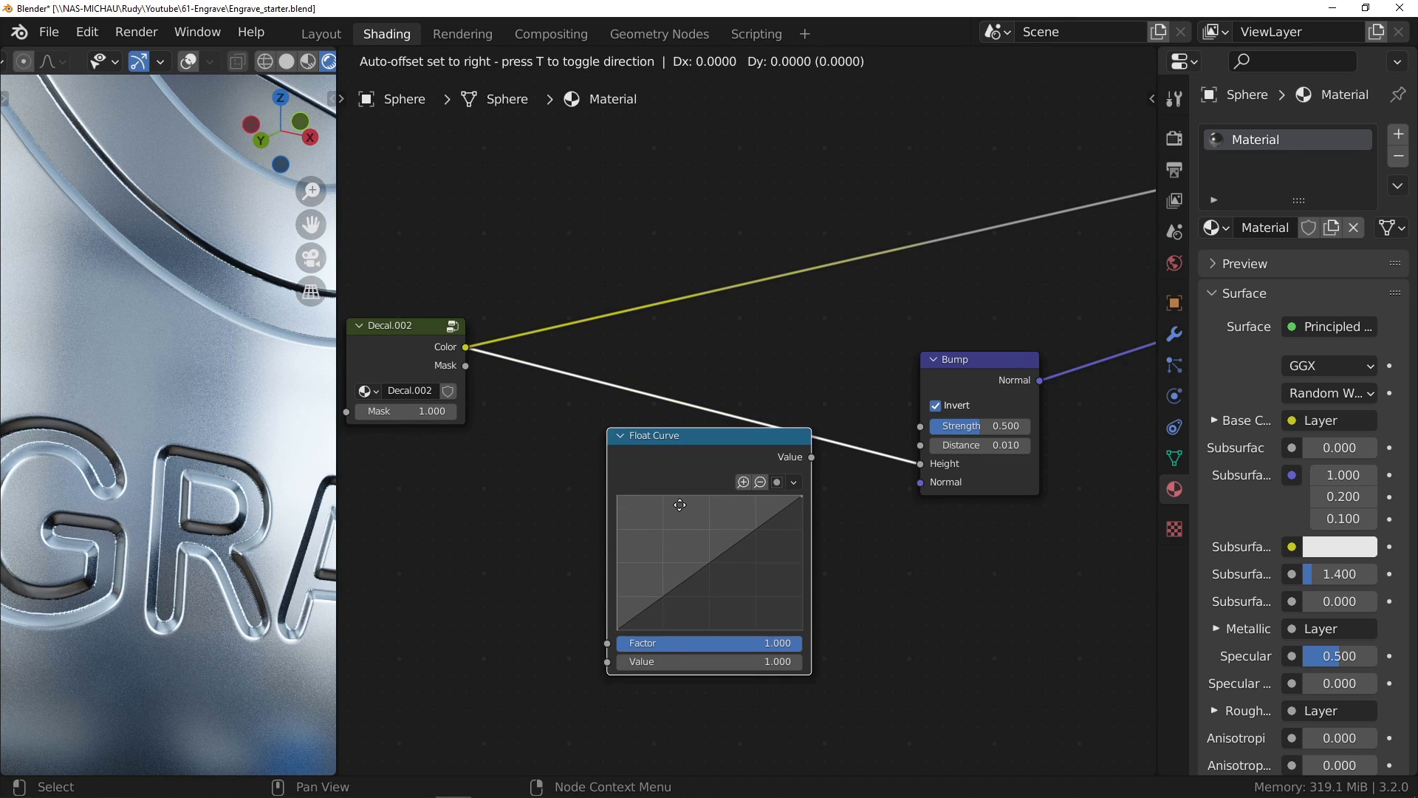
click(672, 421)
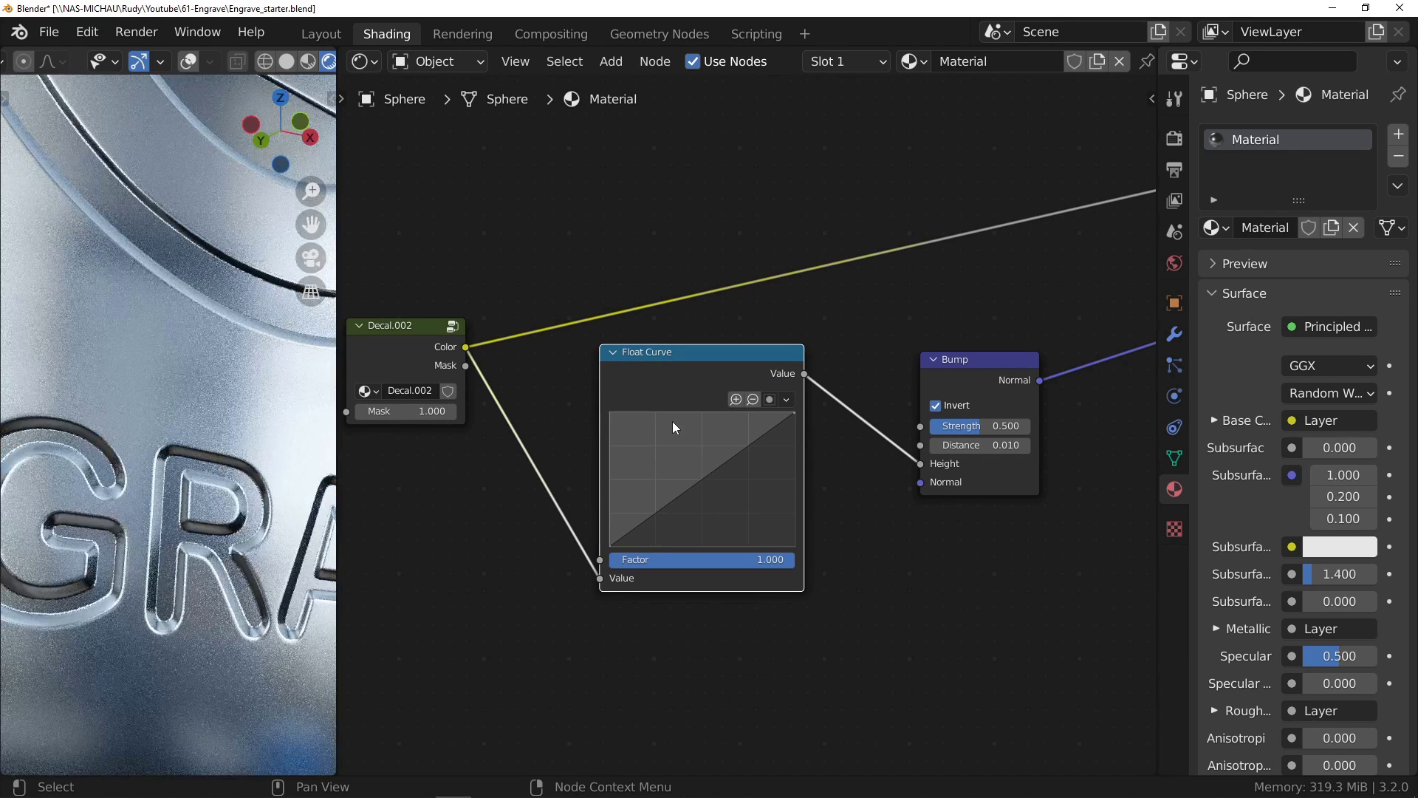
scroll(706, 467, up, 1)
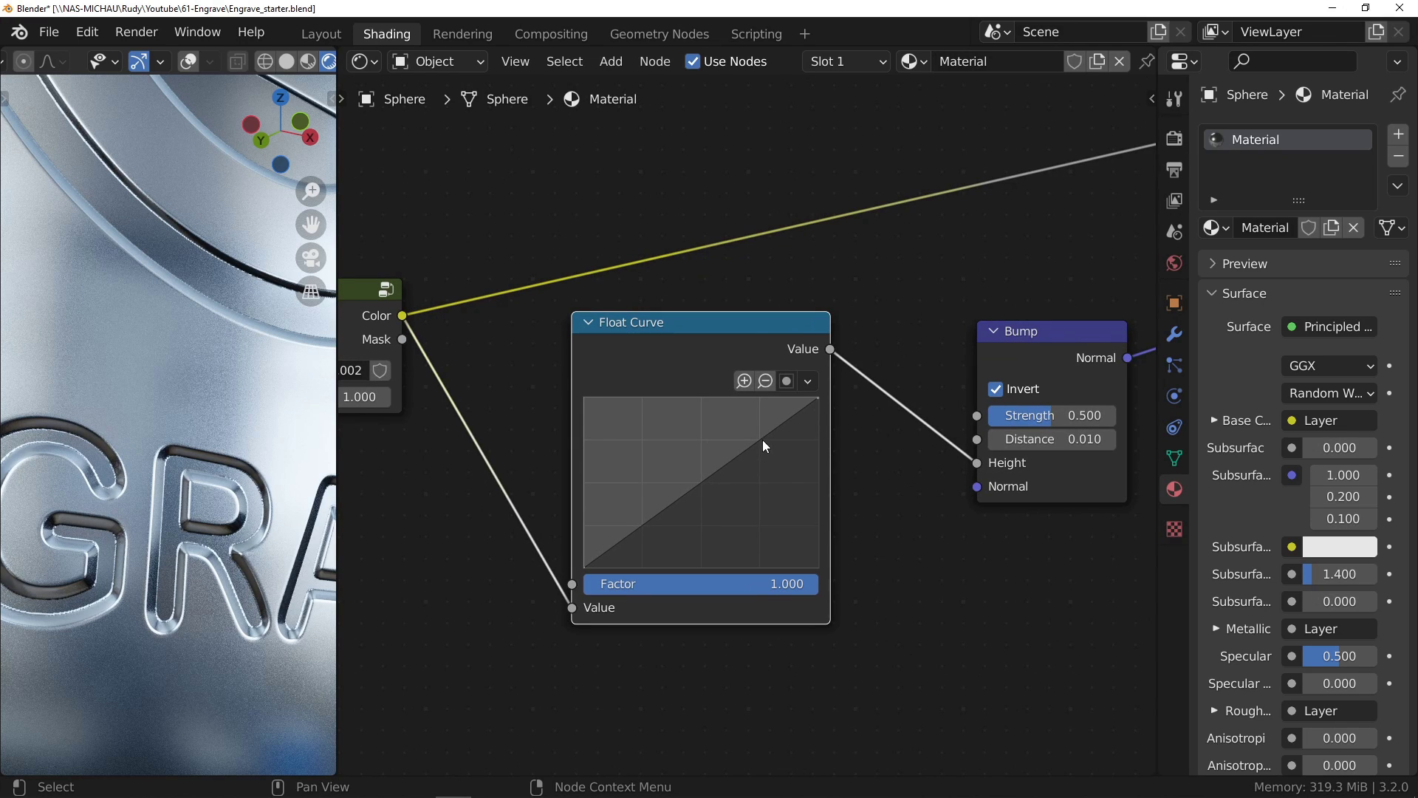
drag(759, 440, 758, 412)
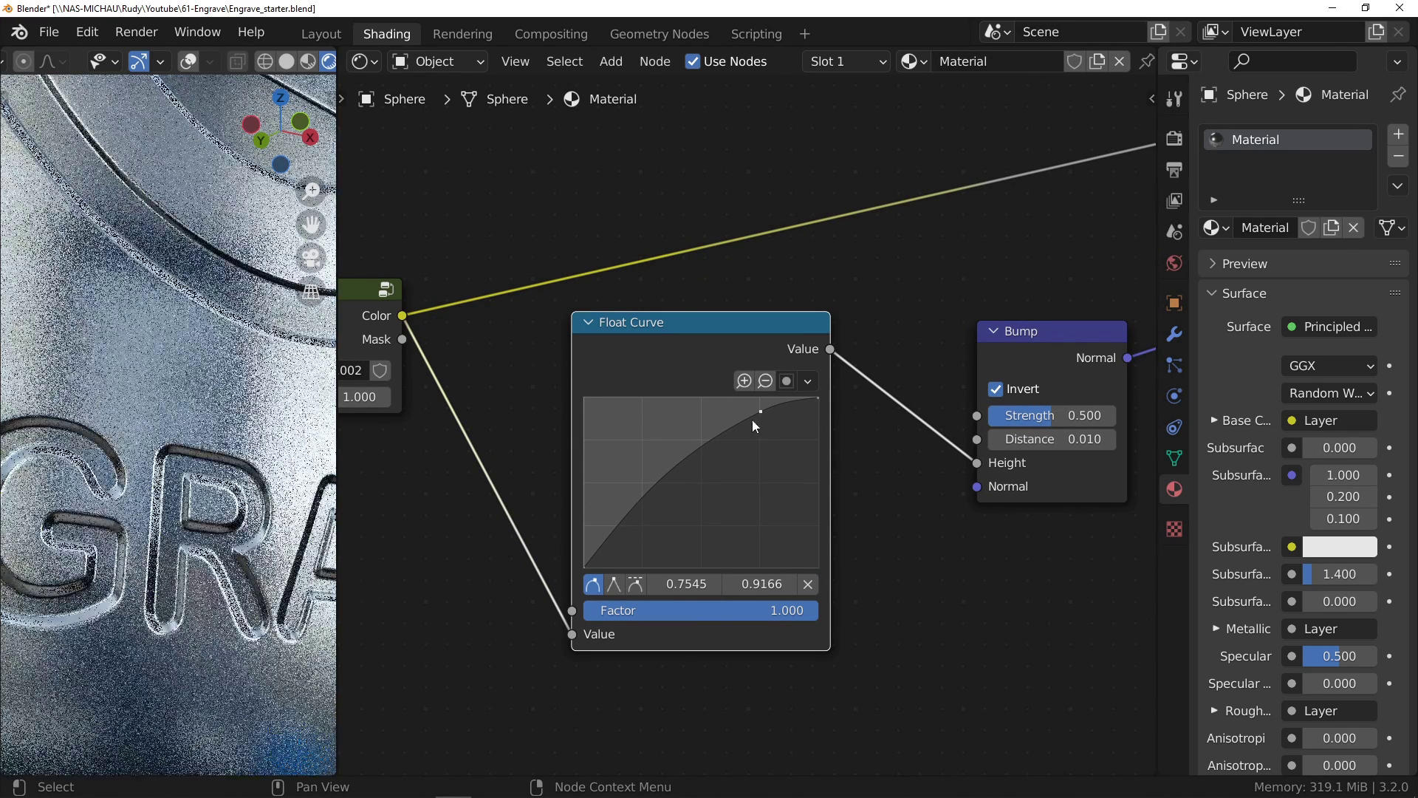
drag(629, 507, 646, 552)
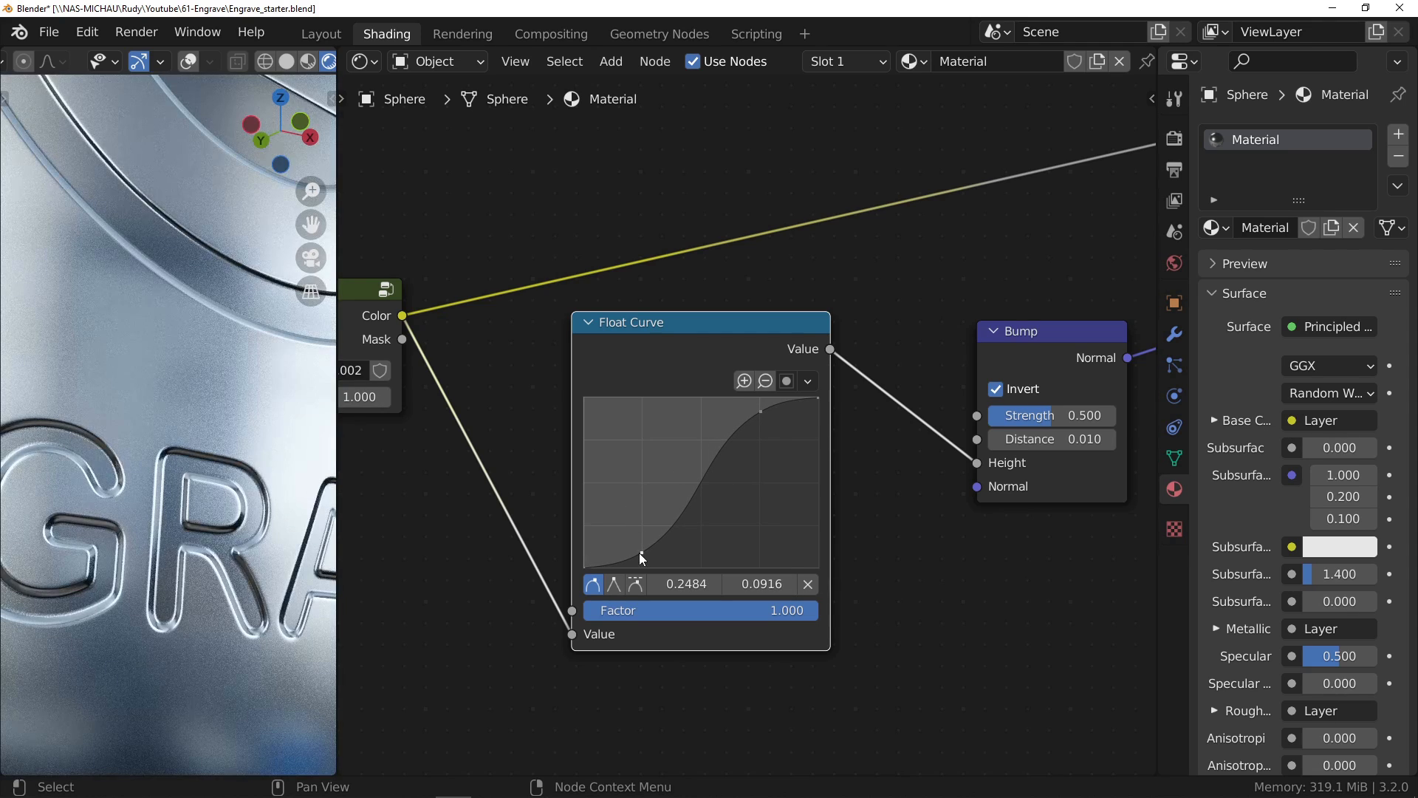
drag(640, 553, 707, 525)
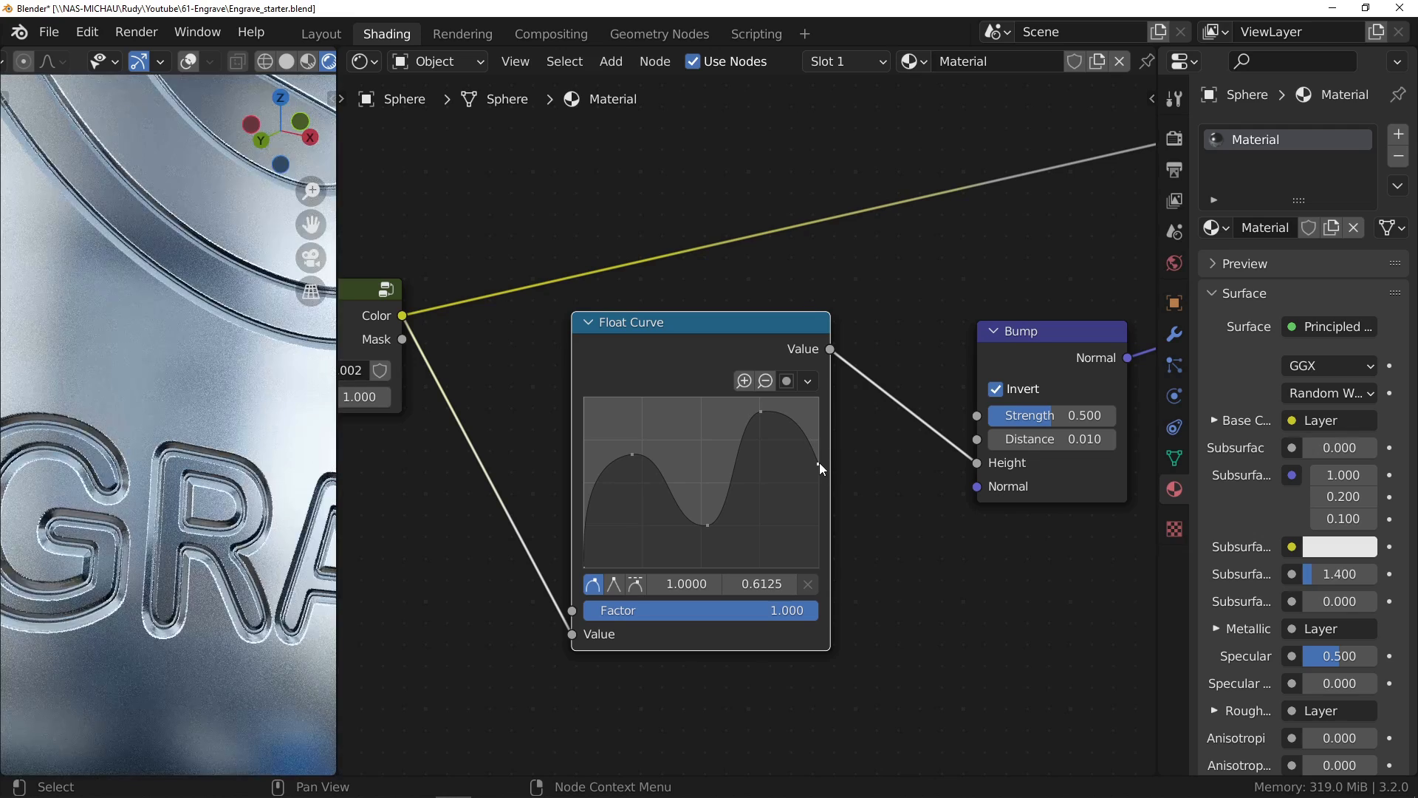
drag(820, 467, 818, 432)
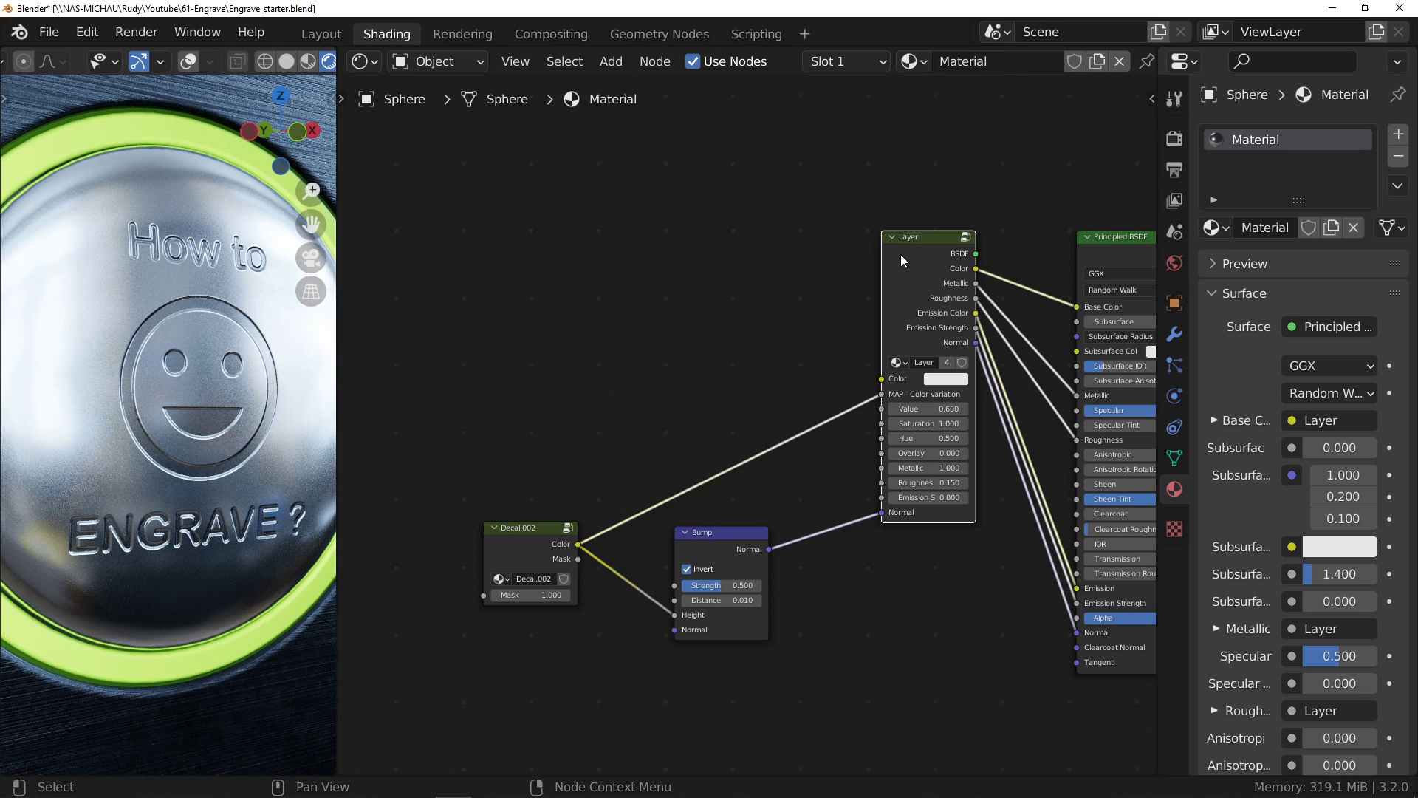
Add a Radial brushed node from the Fluent library's Metal section and preview it.
key(n)
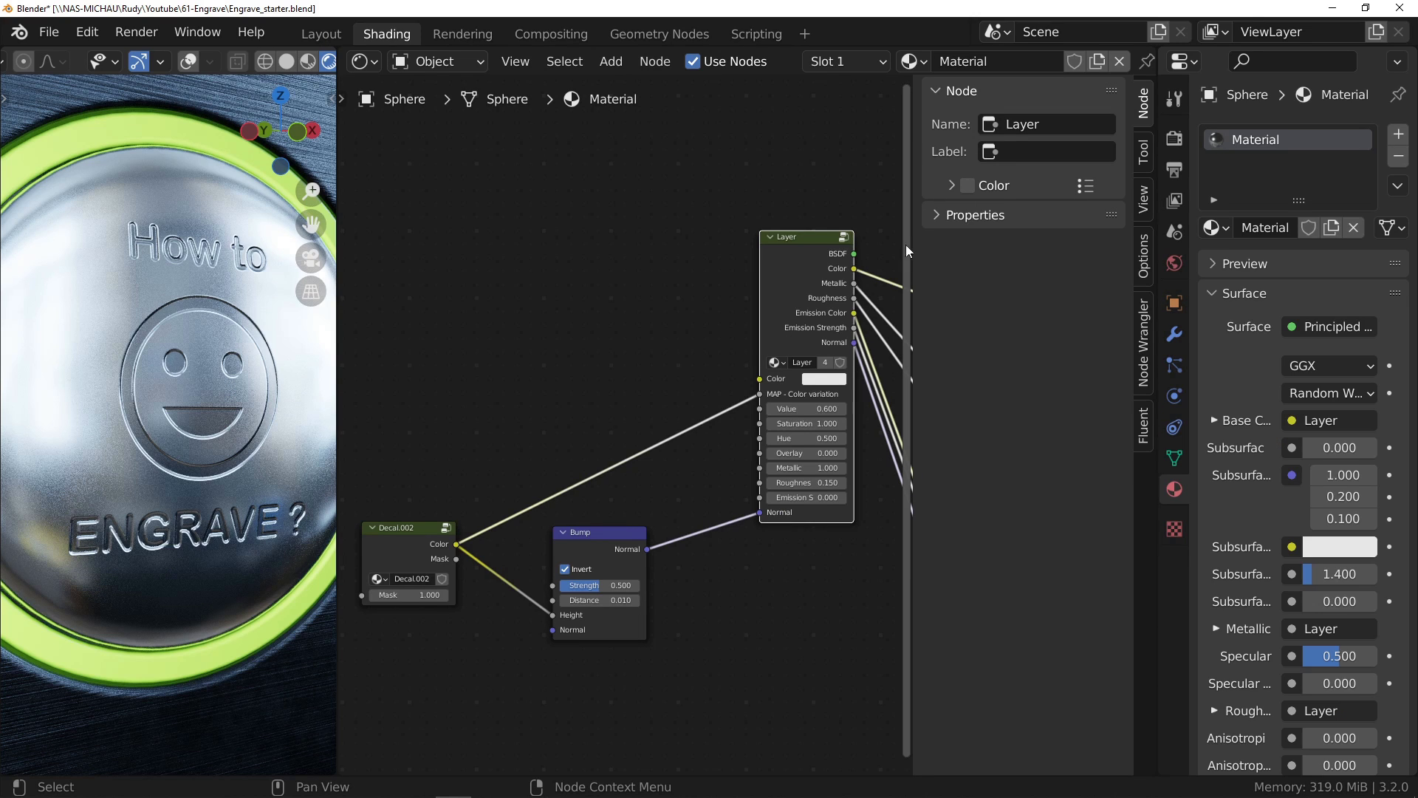
click(1143, 425)
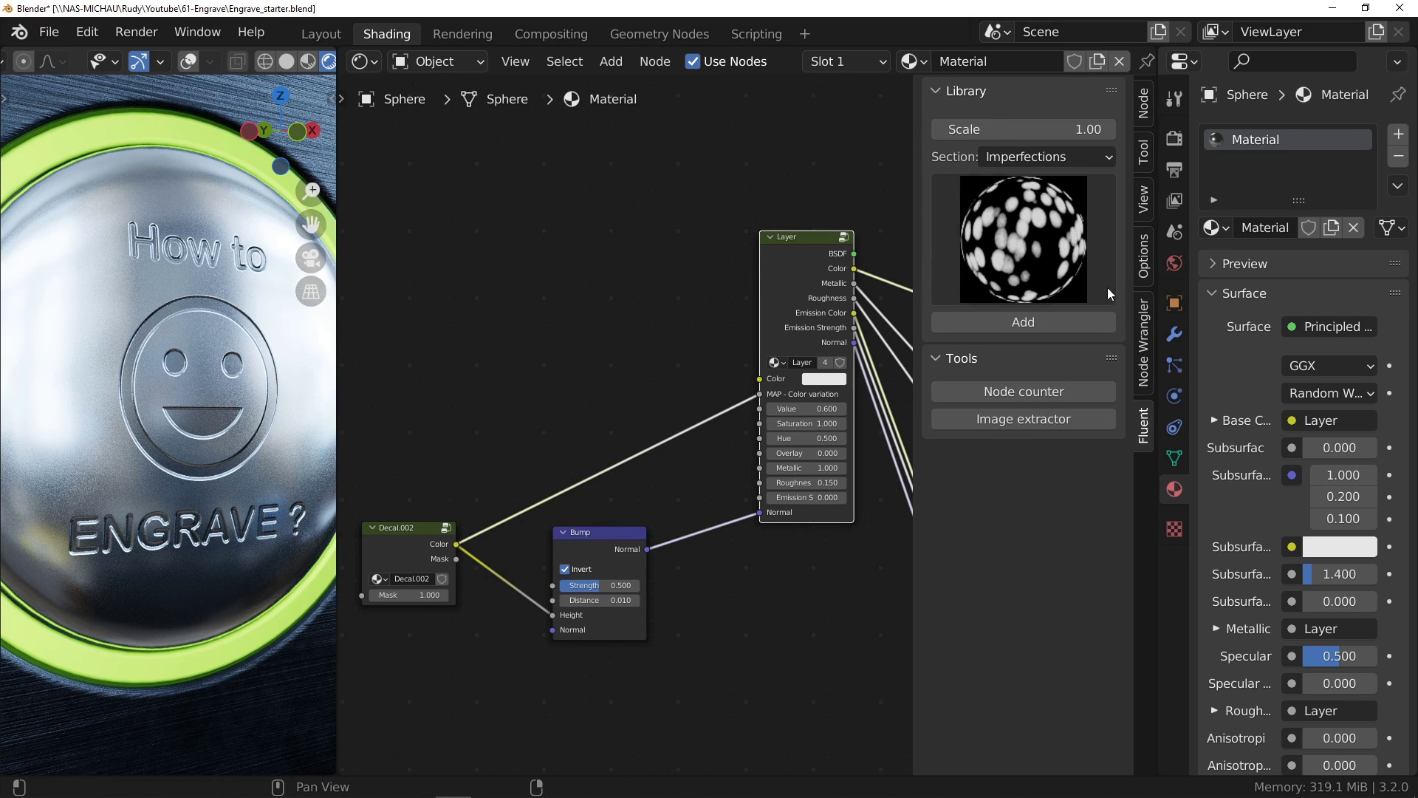
click(1025, 157)
click(999, 356)
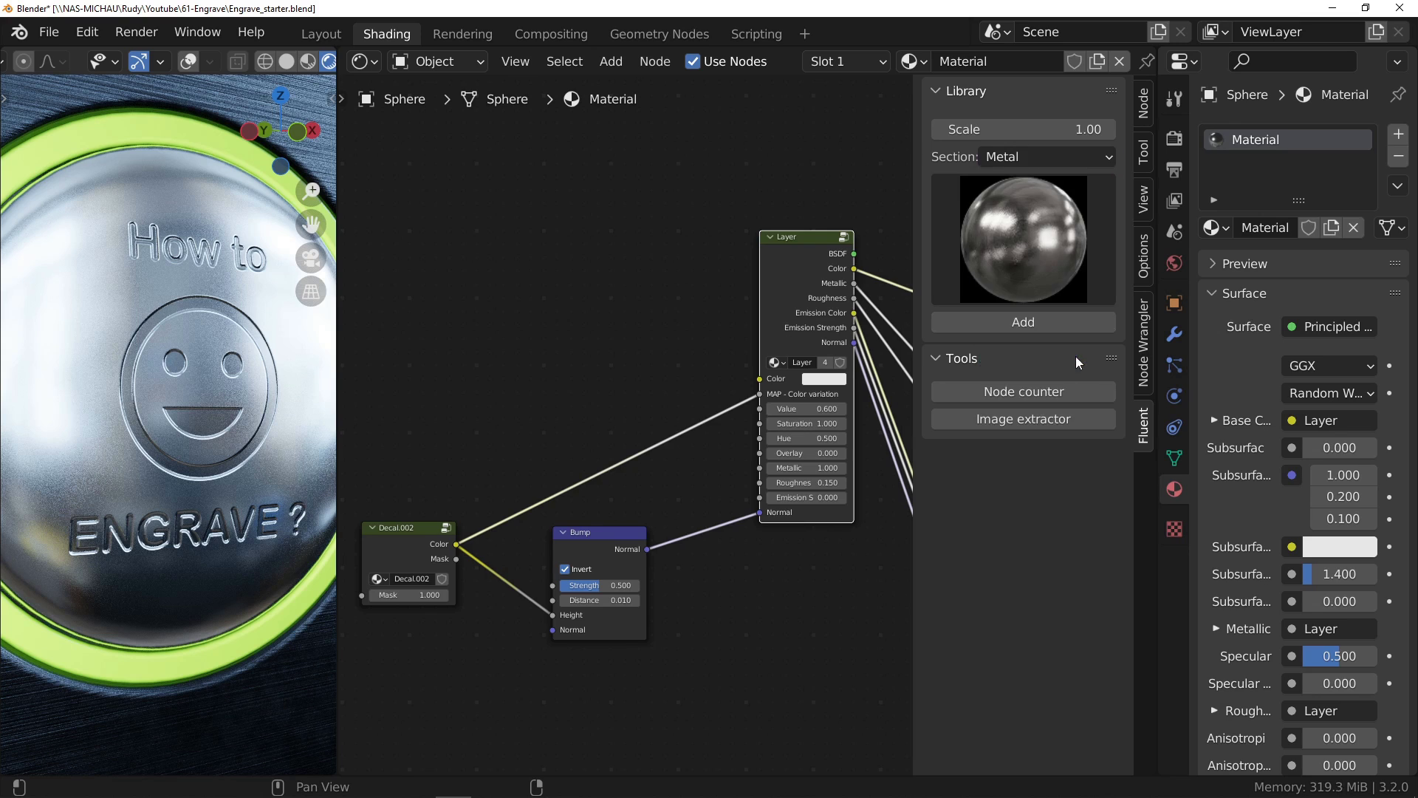
click(1076, 356)
click(849, 361)
mouse_move(659, 247)
mouse_down()
mouse_move(561, 295)
mouse_move(573, 310)
mouse_up()
ctrl+shift+click(569, 310)
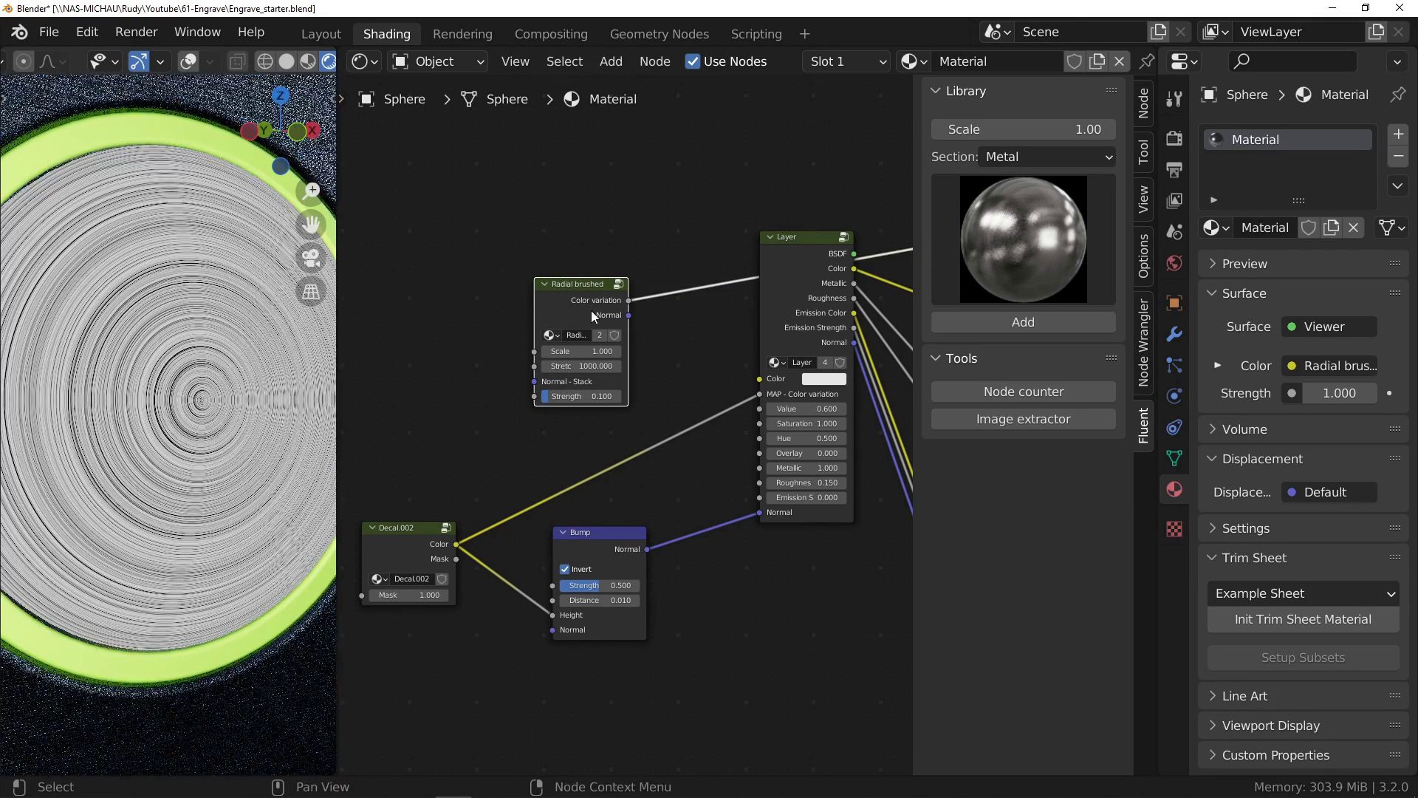
Insert Radial brushed between the Bump and Layer normal, with Strength 0.050.
shift+scroll(596, 392, down, 2)
drag(576, 255, 665, 453)
right_click(666, 452)
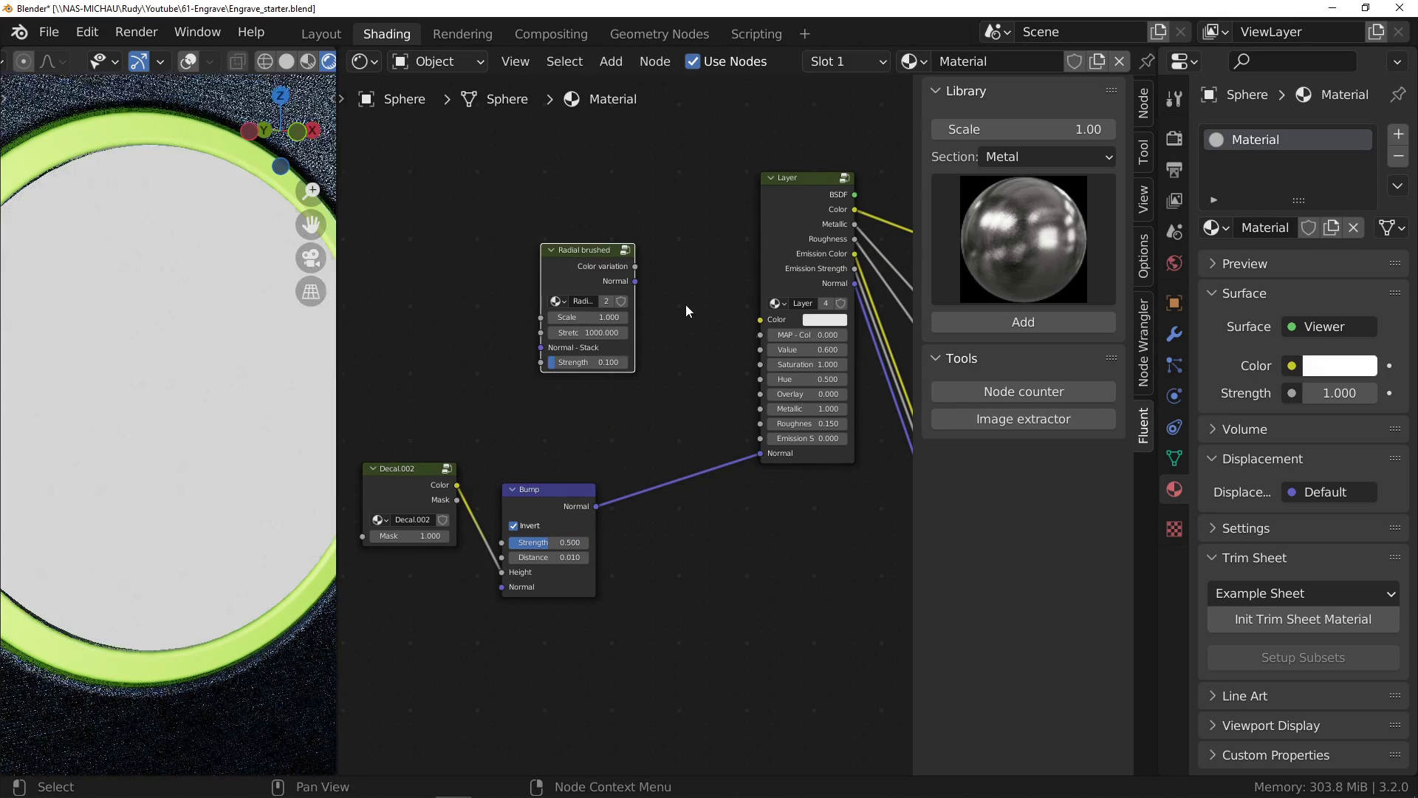
drag(576, 251, 665, 450)
middle_drag(799, 328, 561, 335)
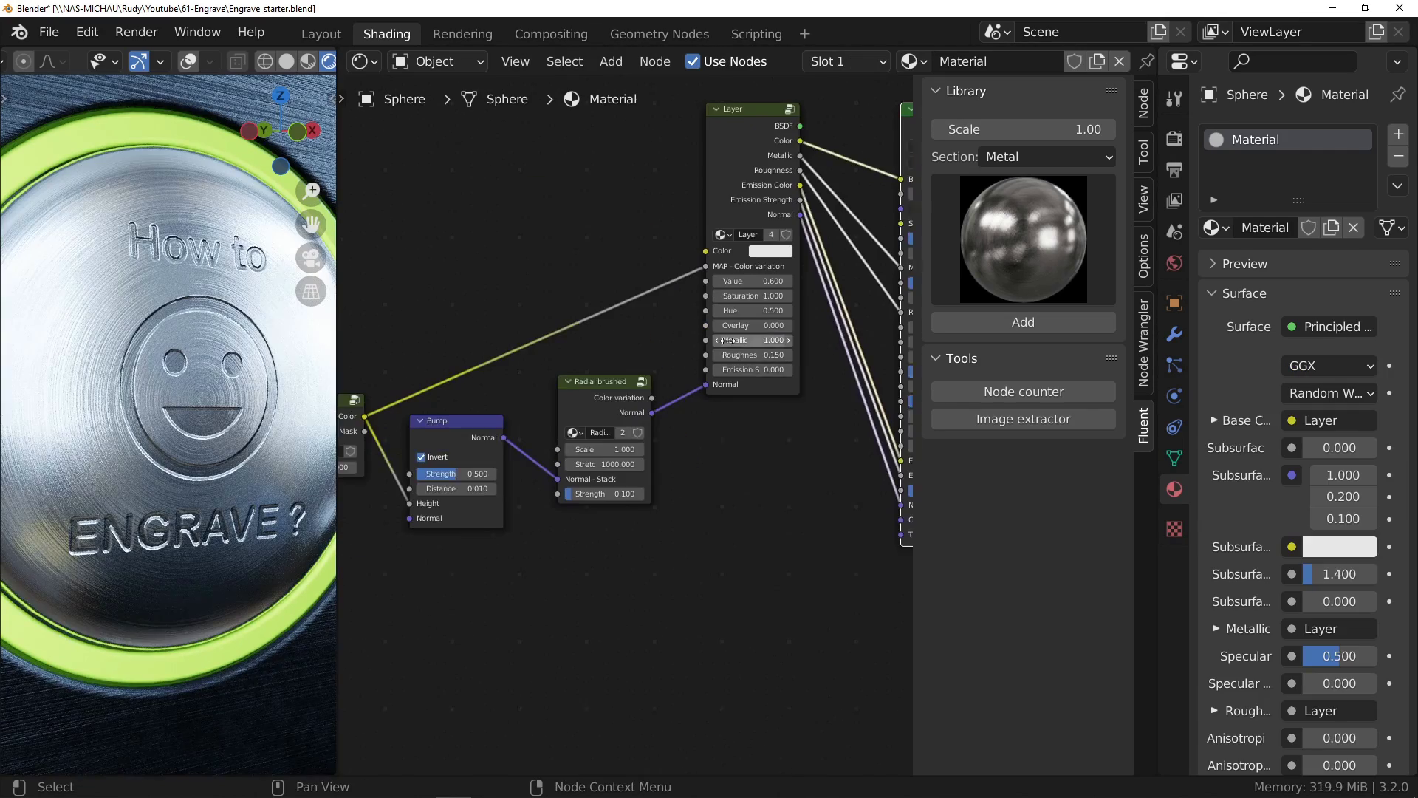
scroll(639, 414, up, 2)
drag(654, 511, 580, 511)
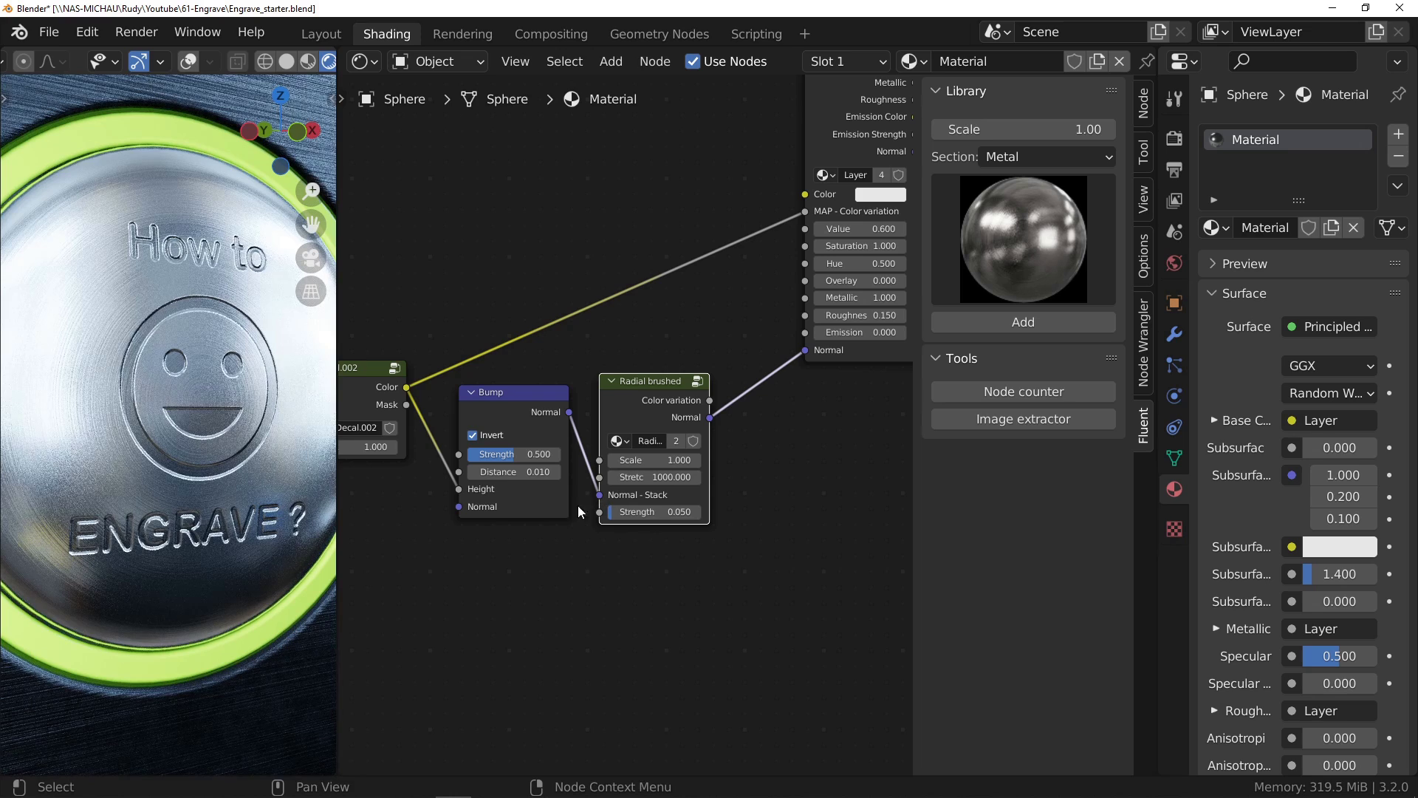
scroll(443, 522, down, 3)
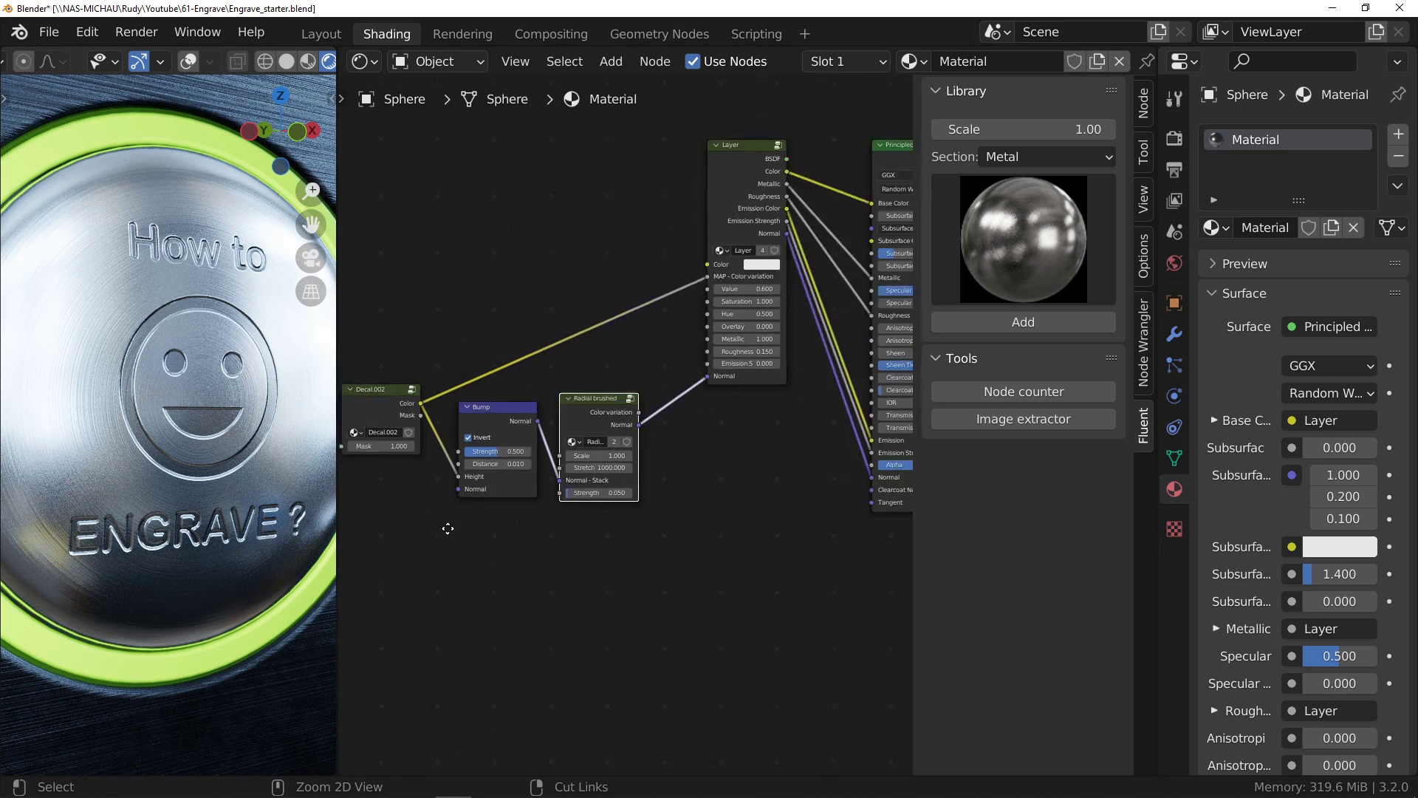